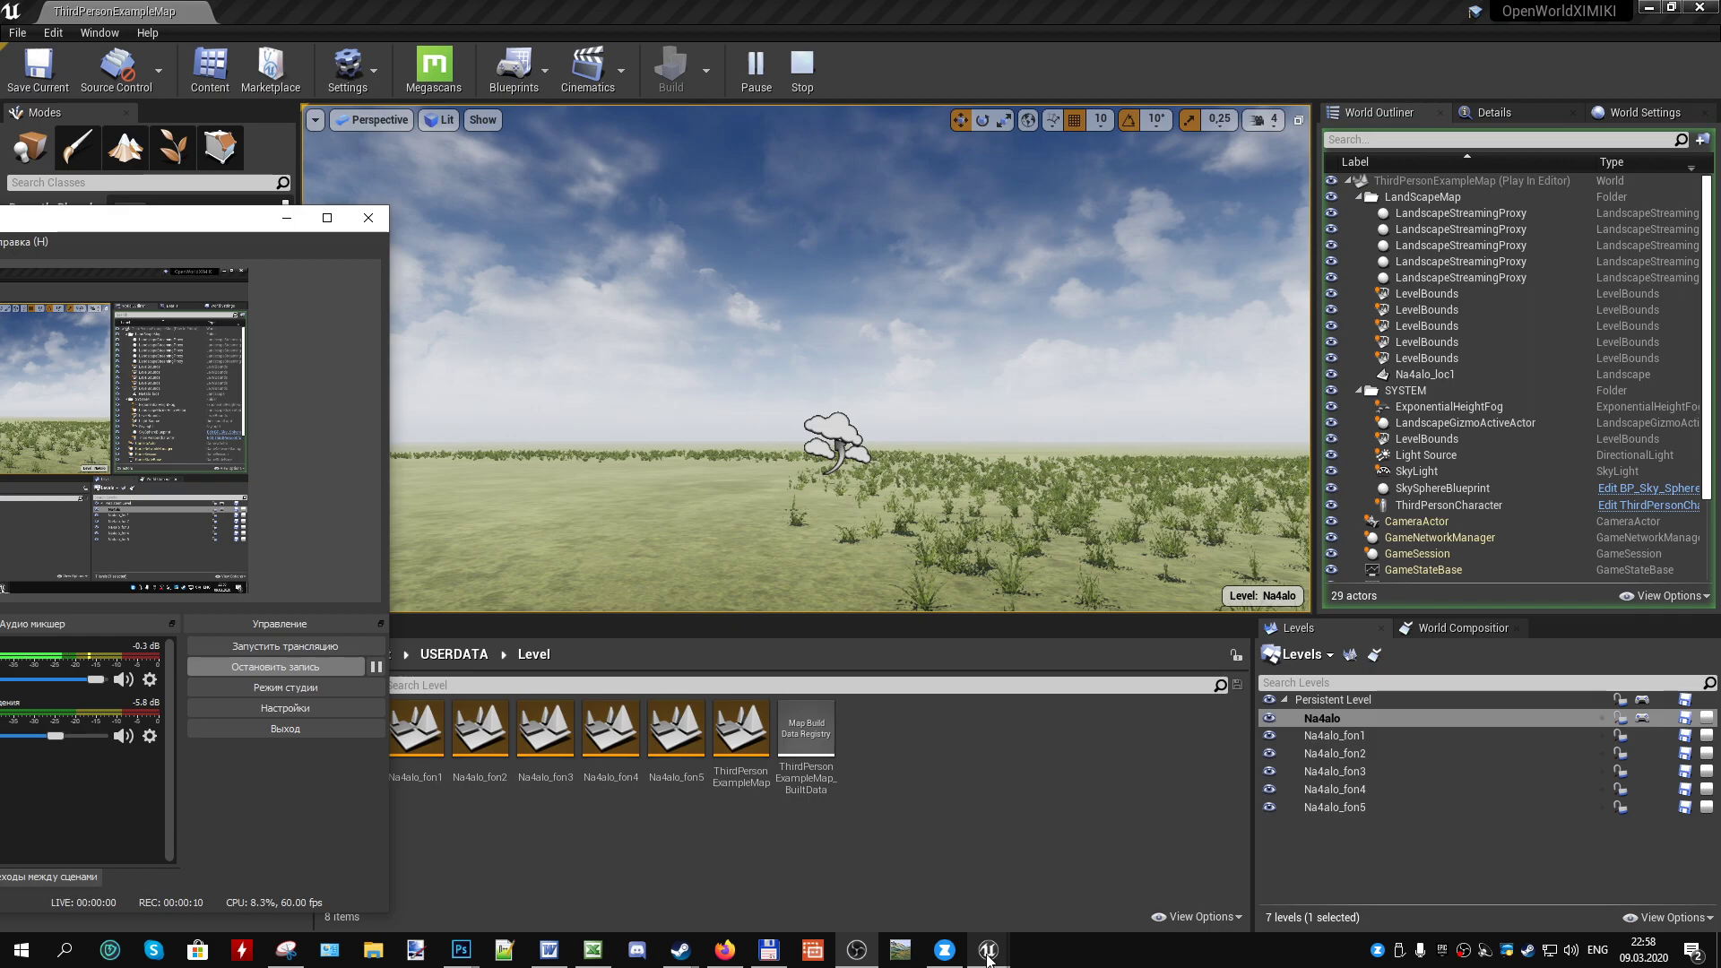
- Bring the game preview forward and run the mannequin forward across the grass terrain
mouse_move(988, 955)
left_click(1085, 865)
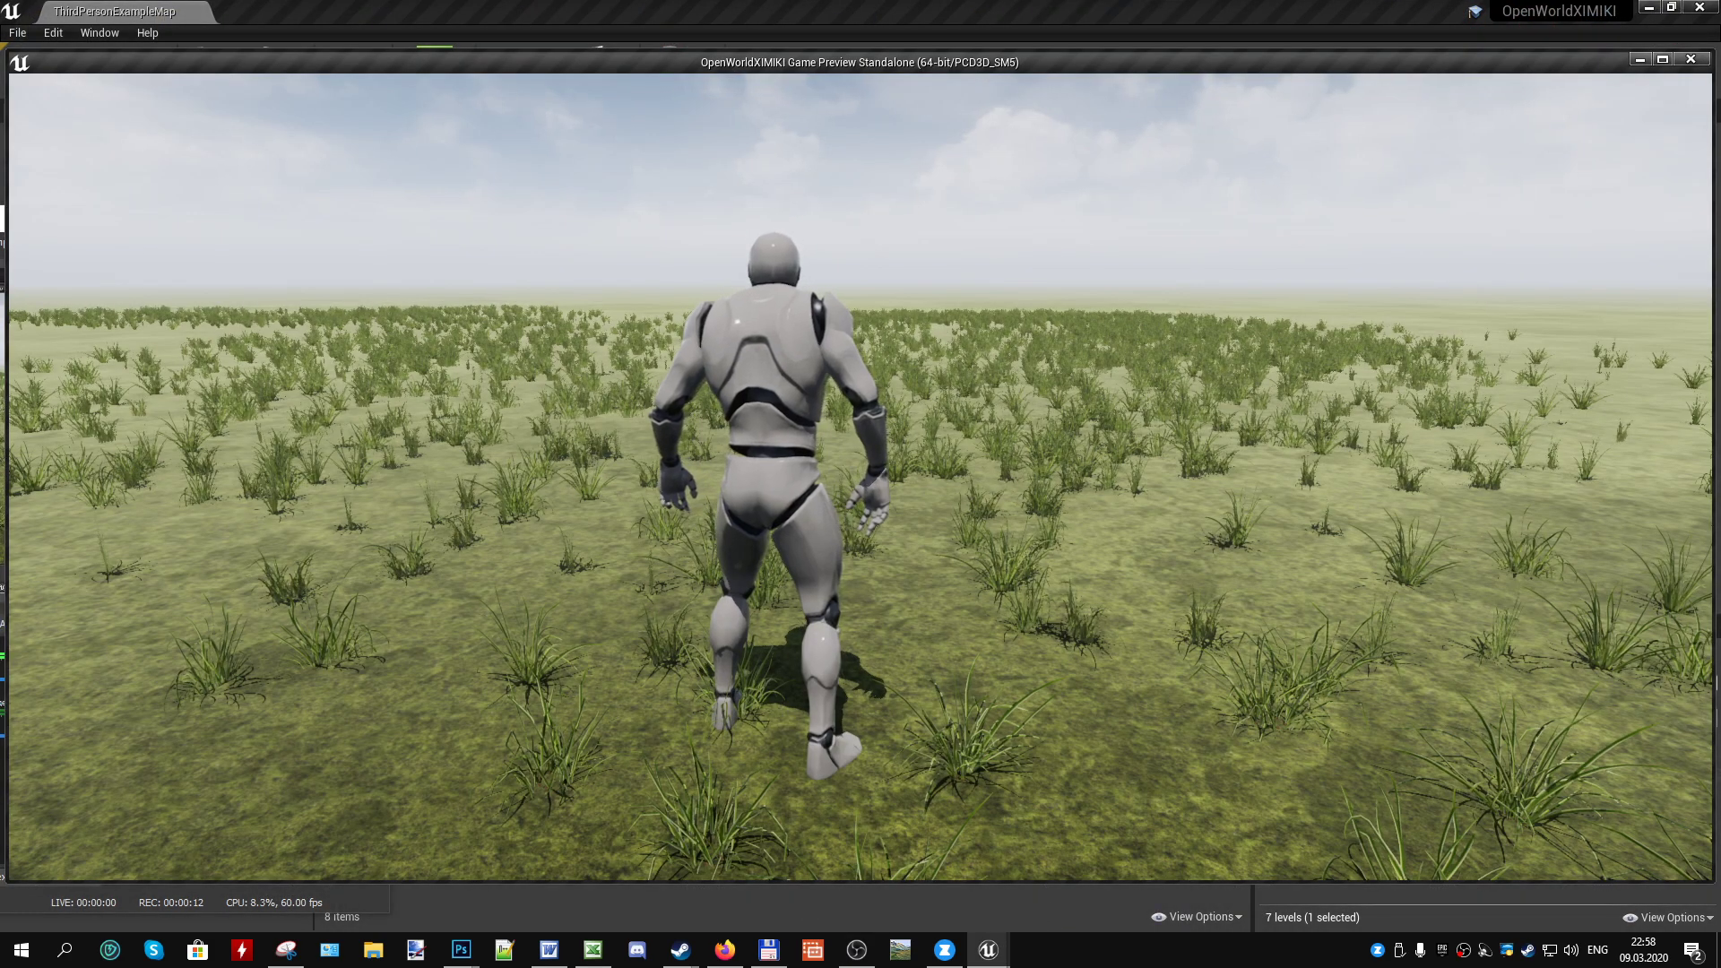
key("w")
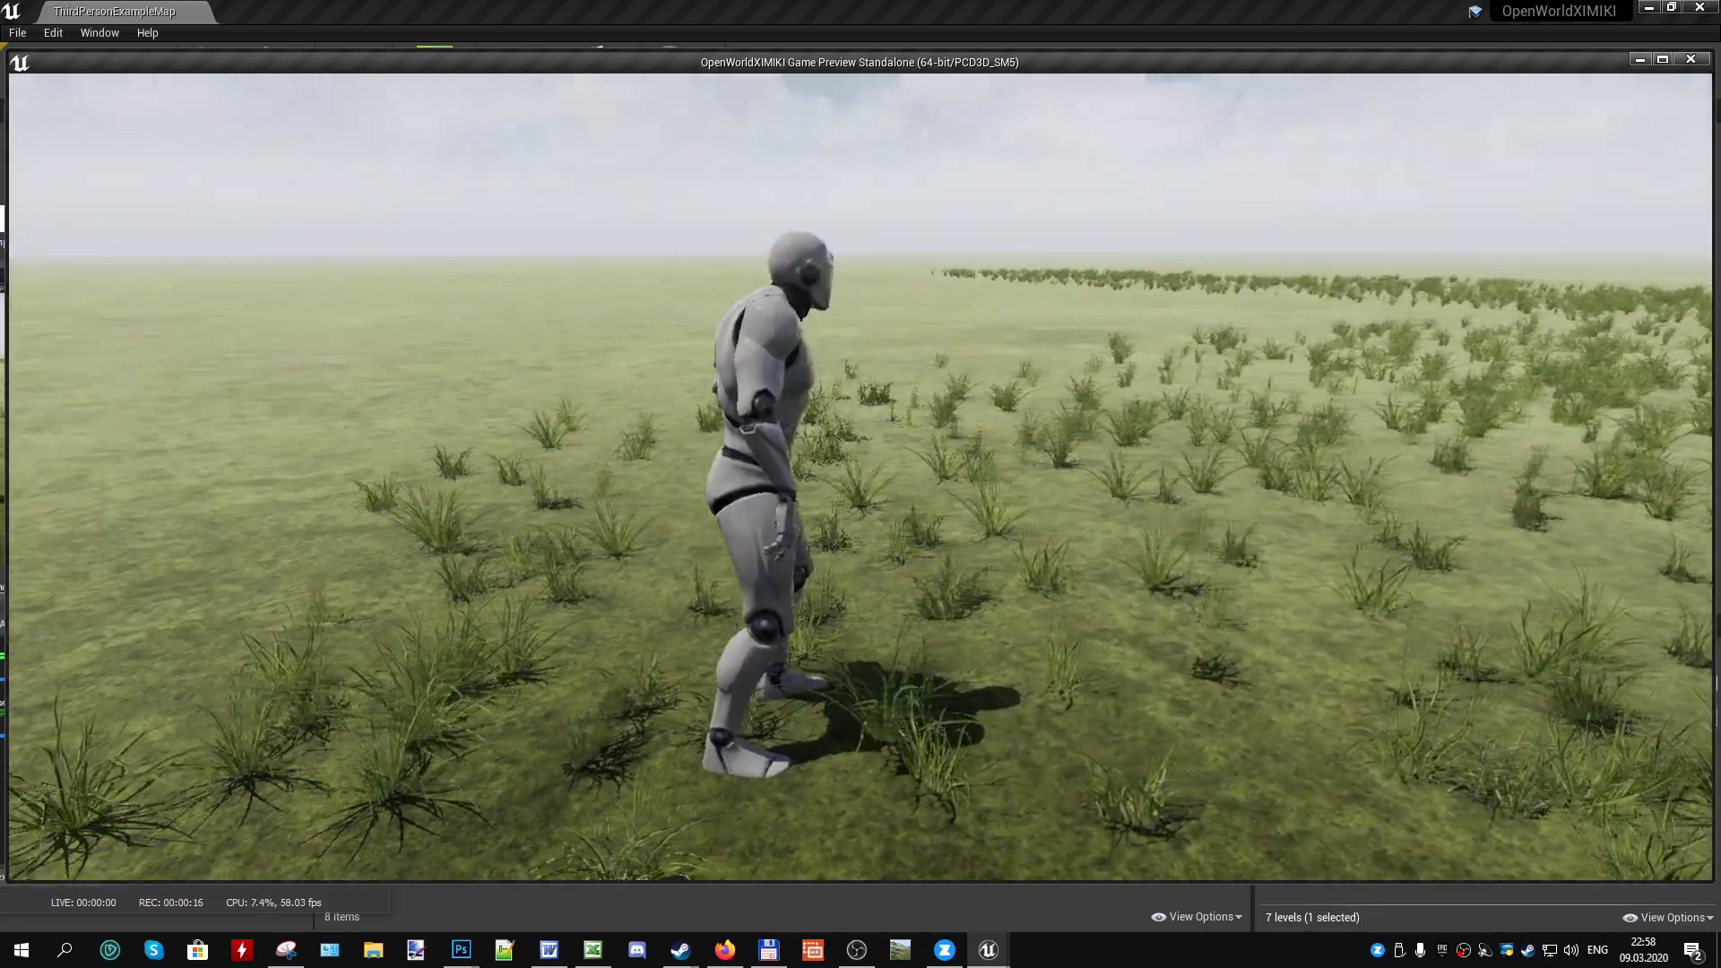
key("w")
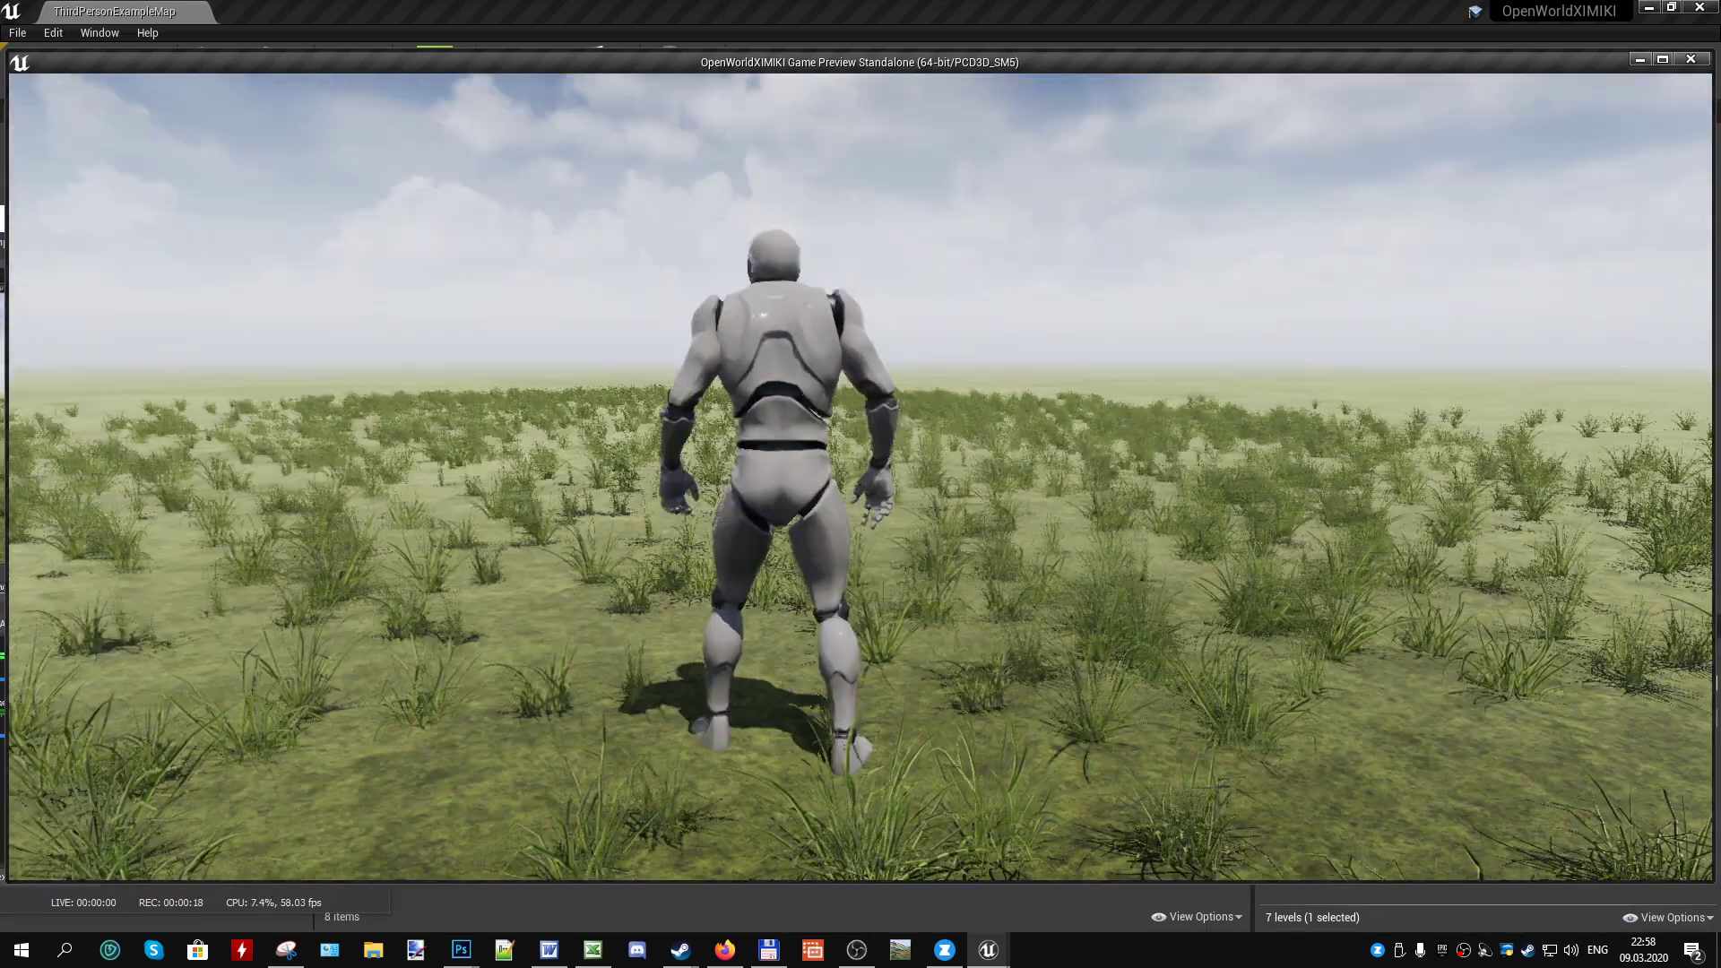
key("w")
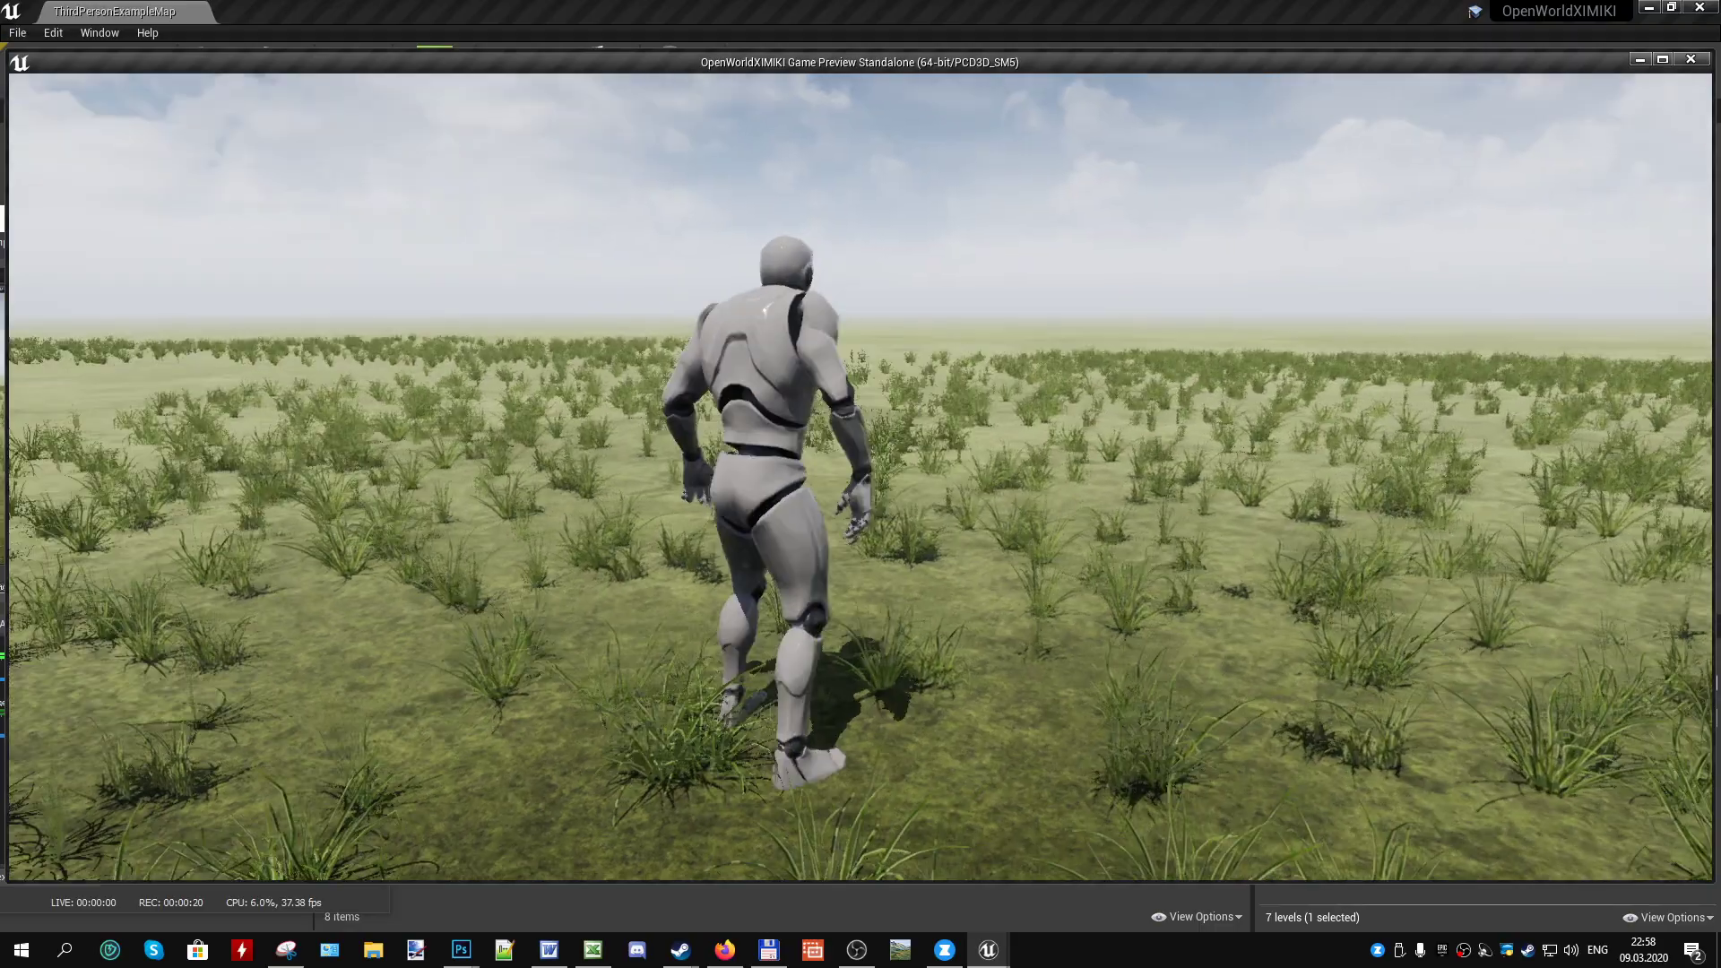
key("w")
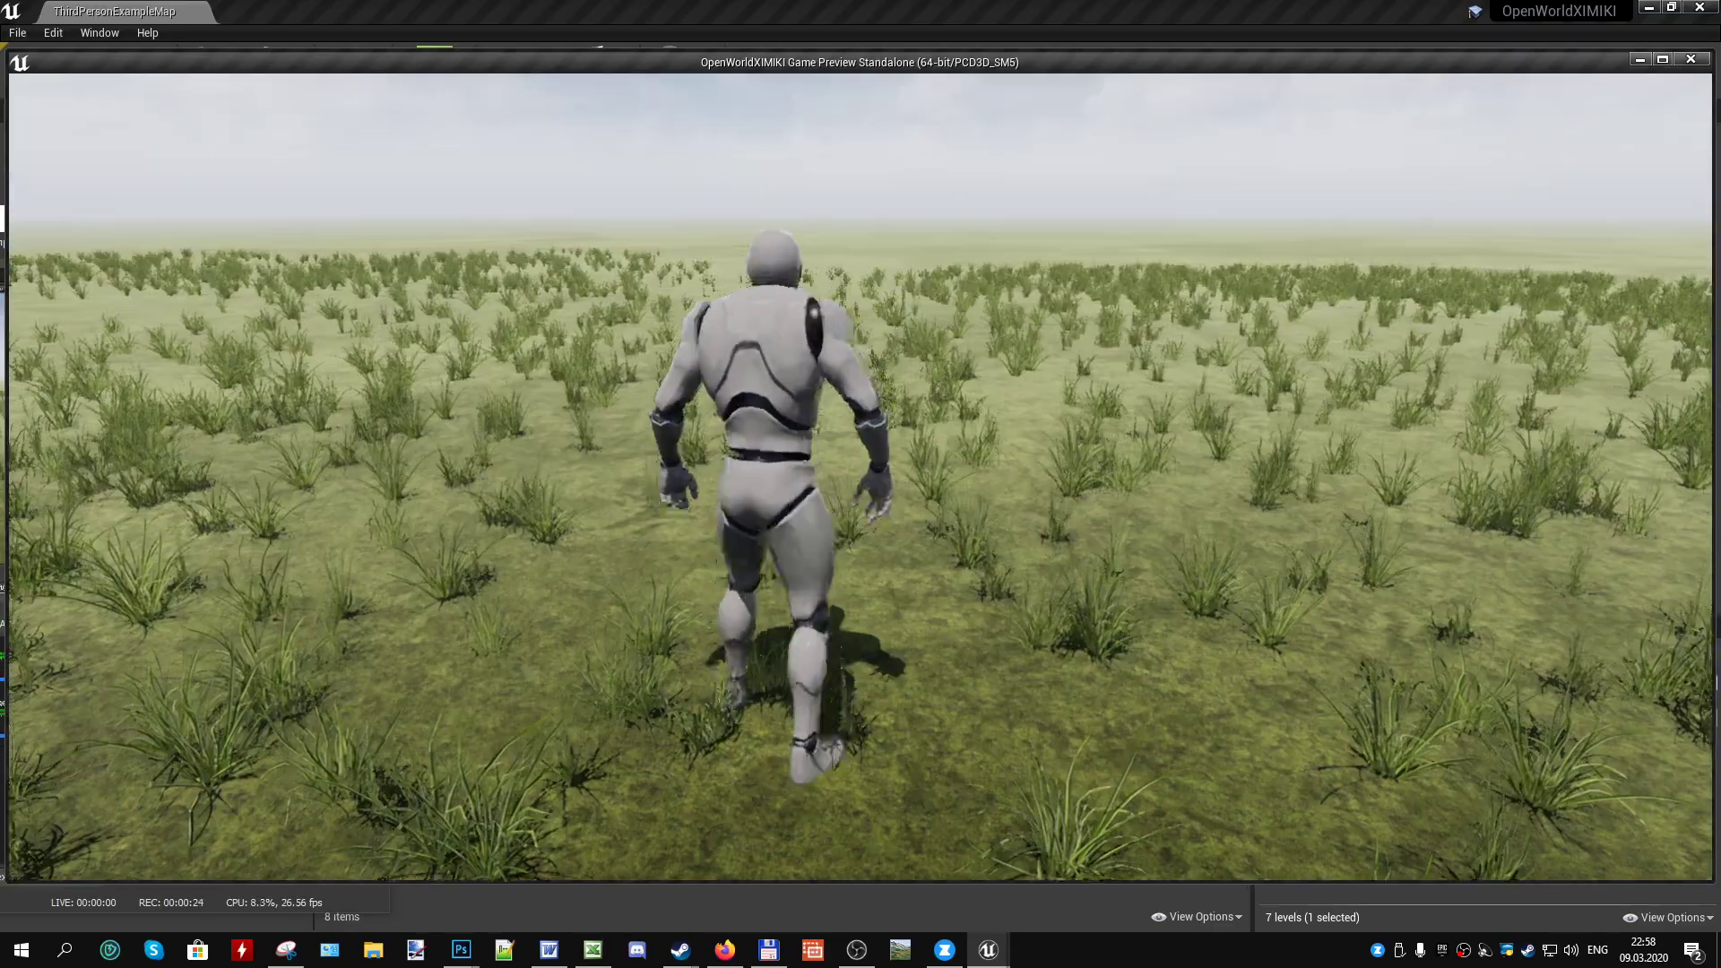
key("w")
- Run the mannequin left, away from the camera and right, then switch to the recording software
key("a")
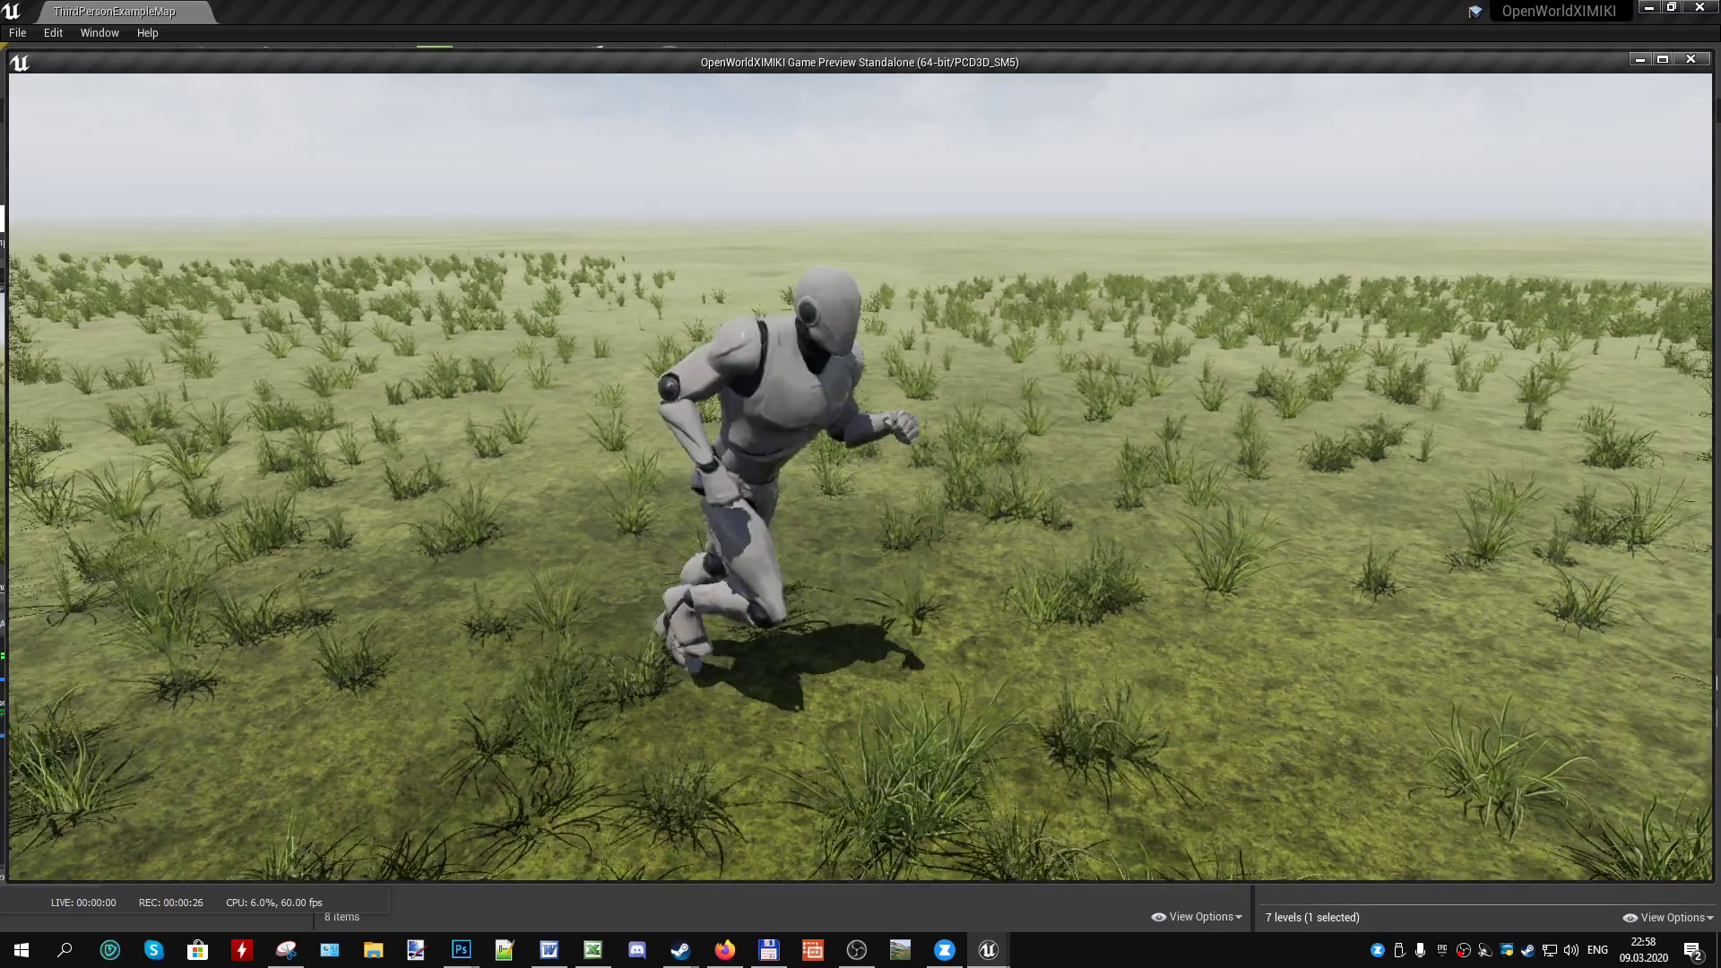
key("w")
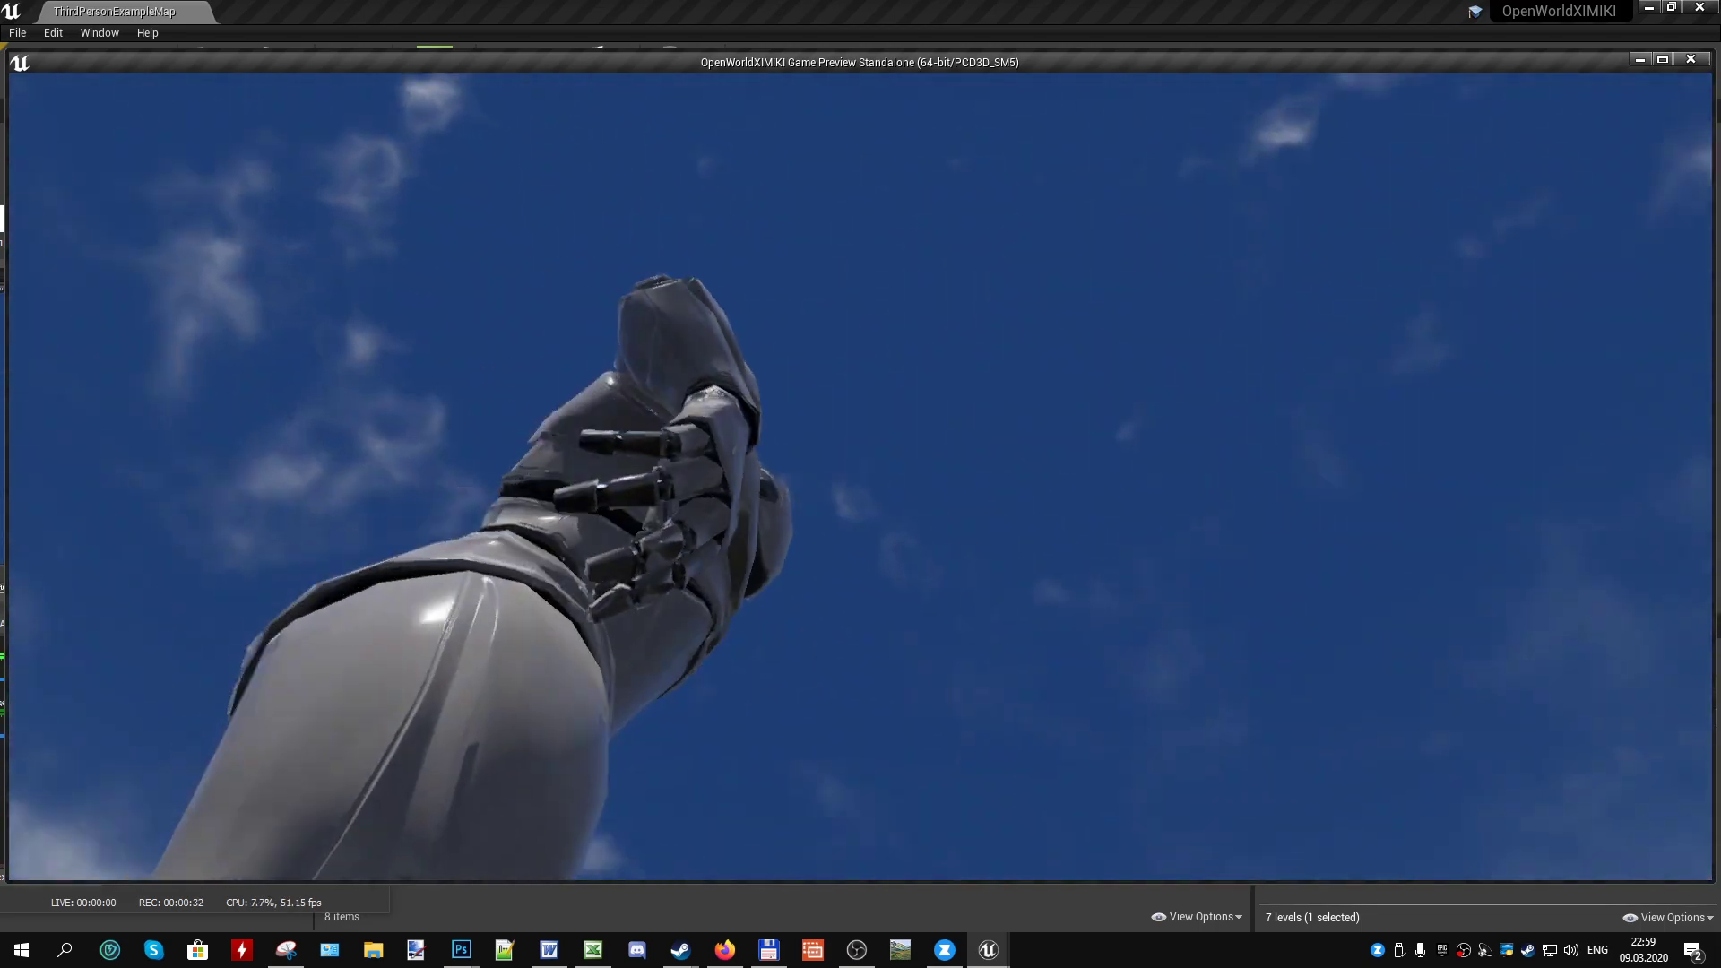
key("w")
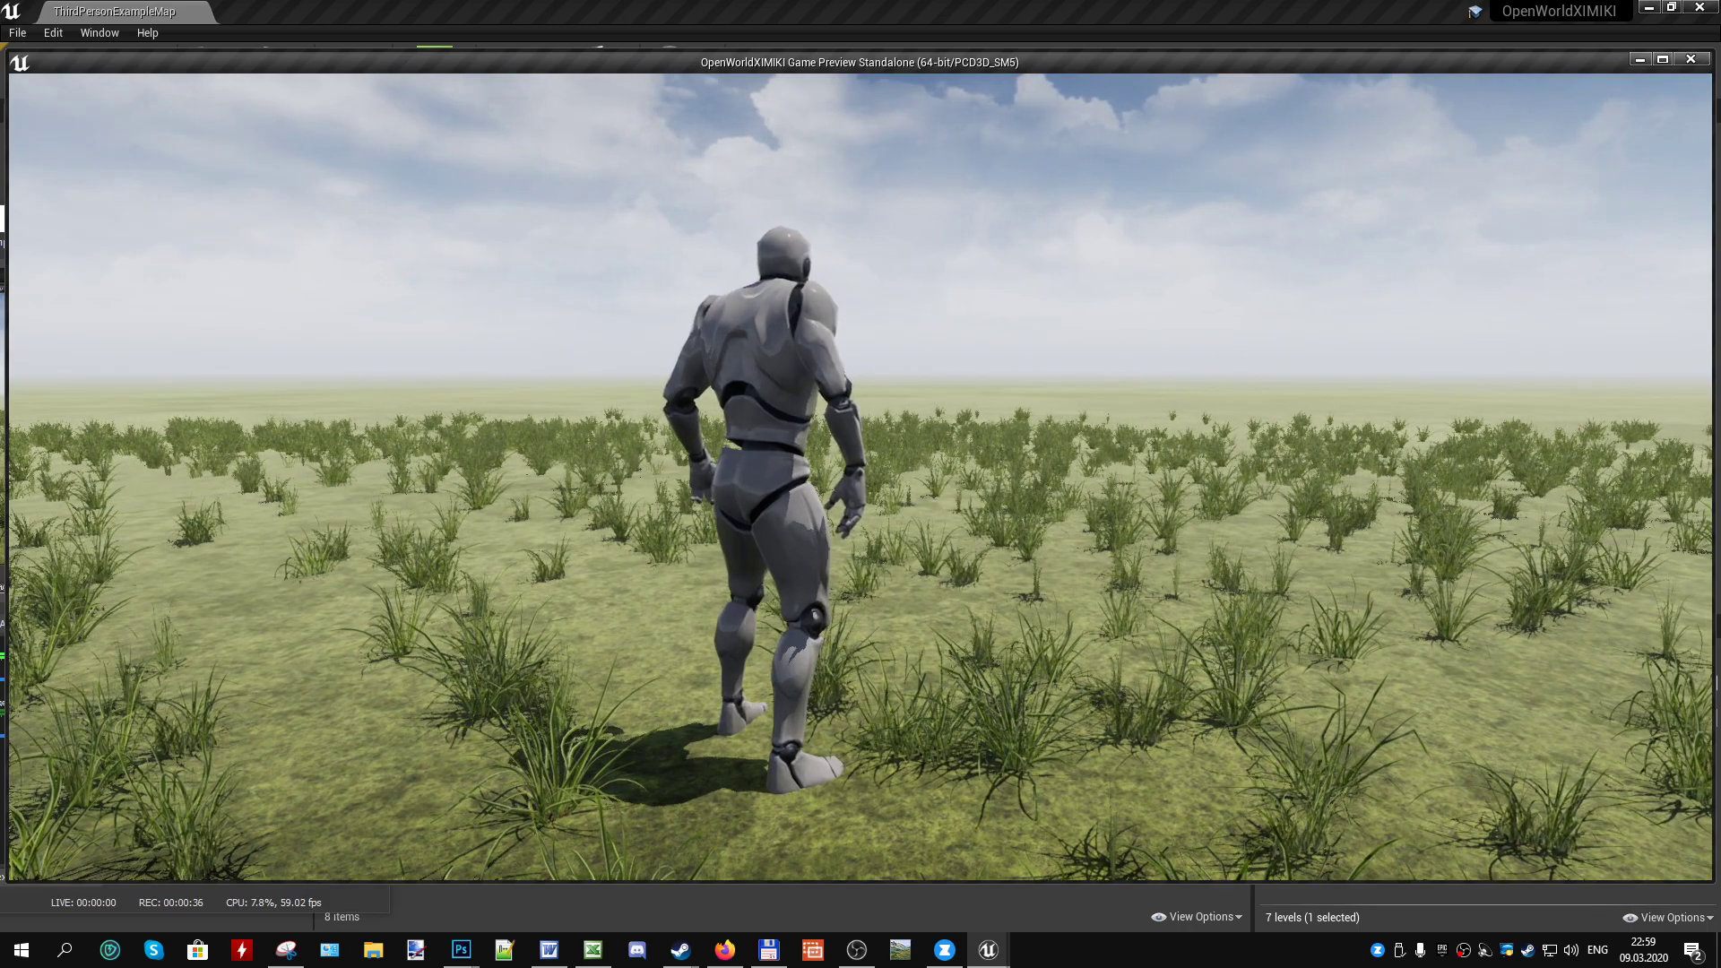
key("w")
key("d")
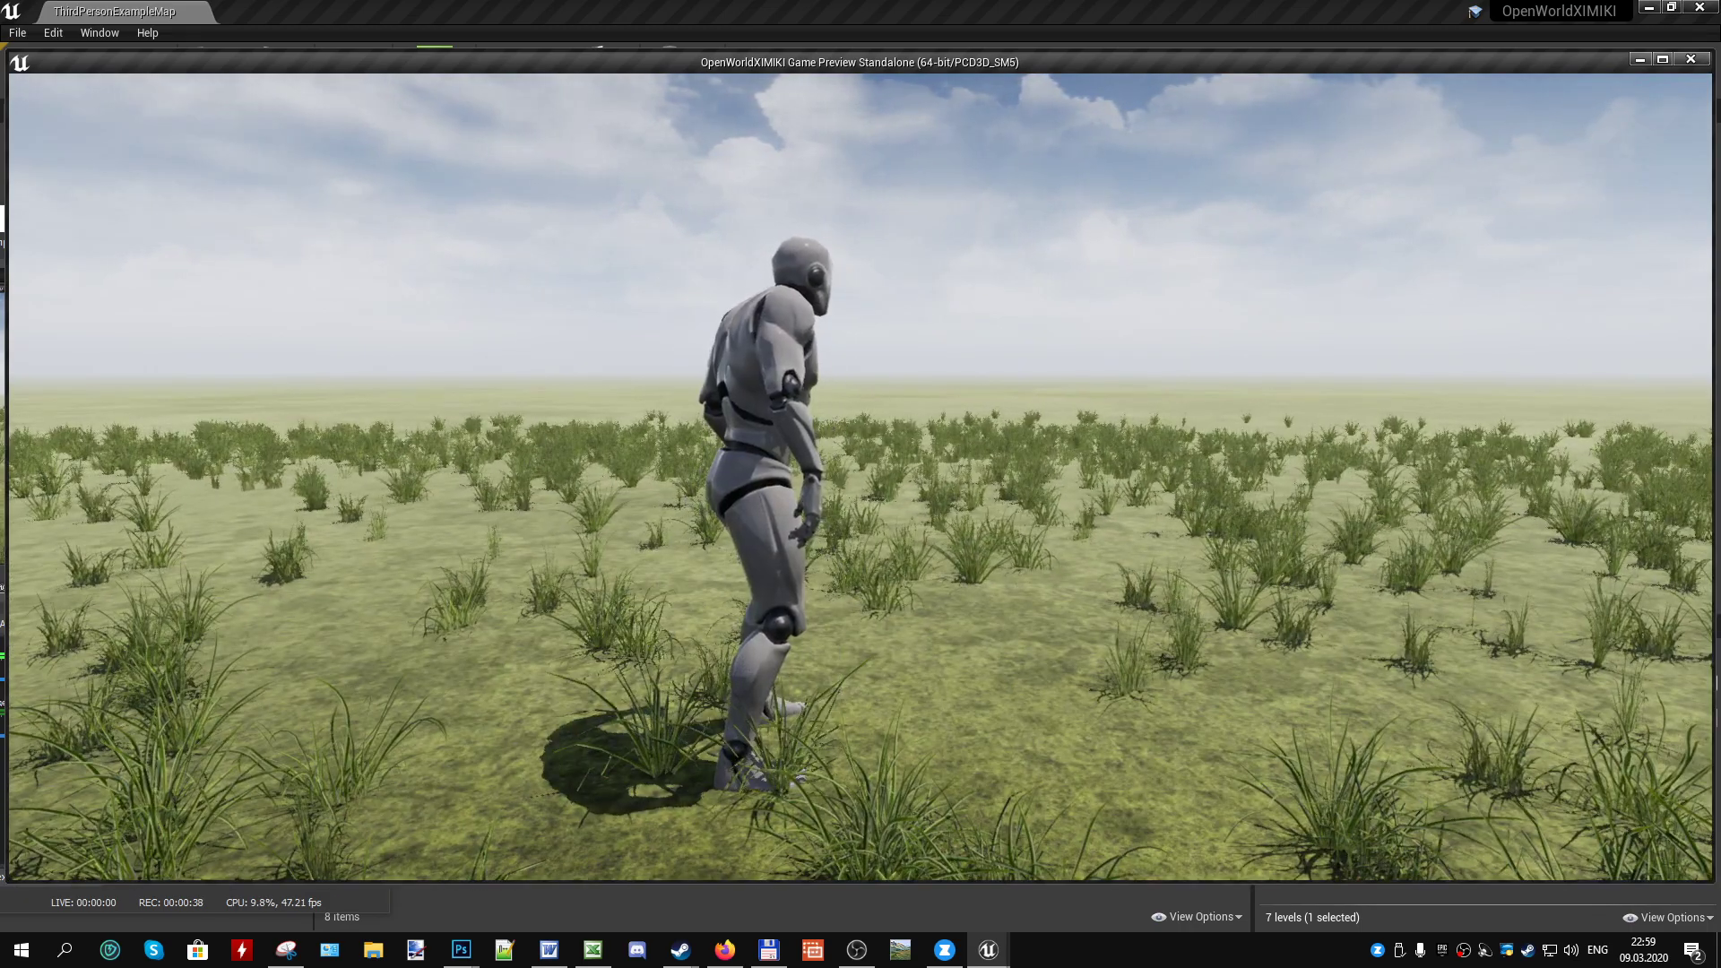
key("alt+Tab")
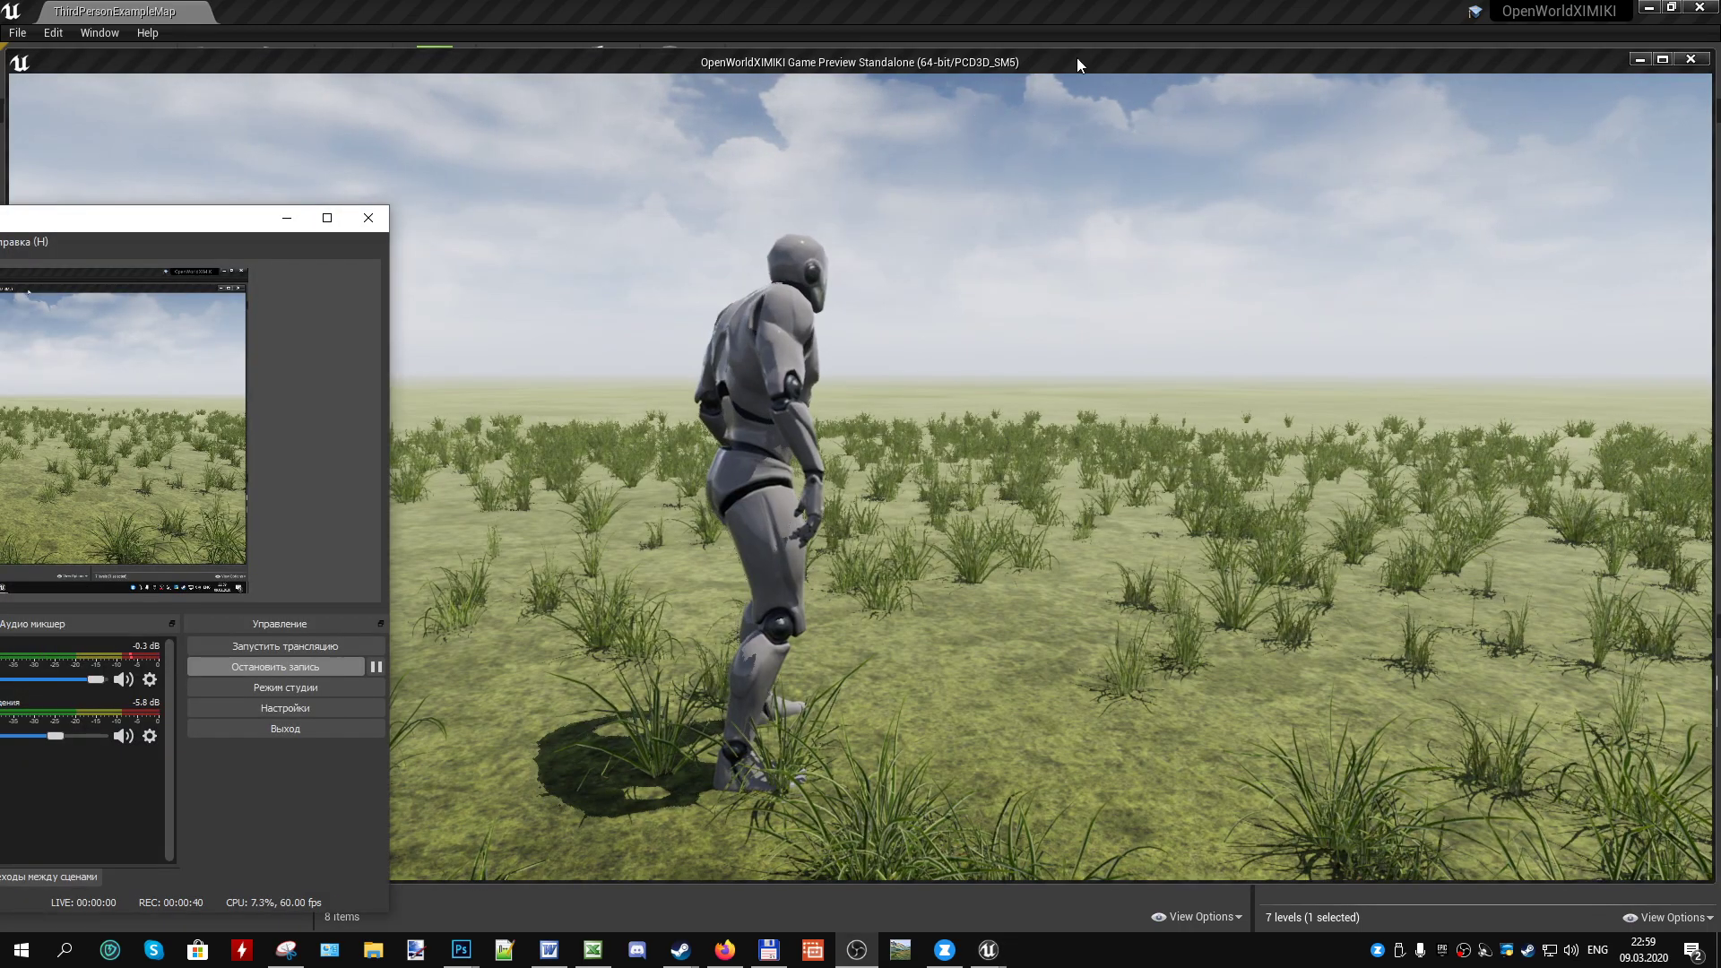
- Show the World Composition tile map in the editor and zoom out to find the player
left_click(1117, 16)
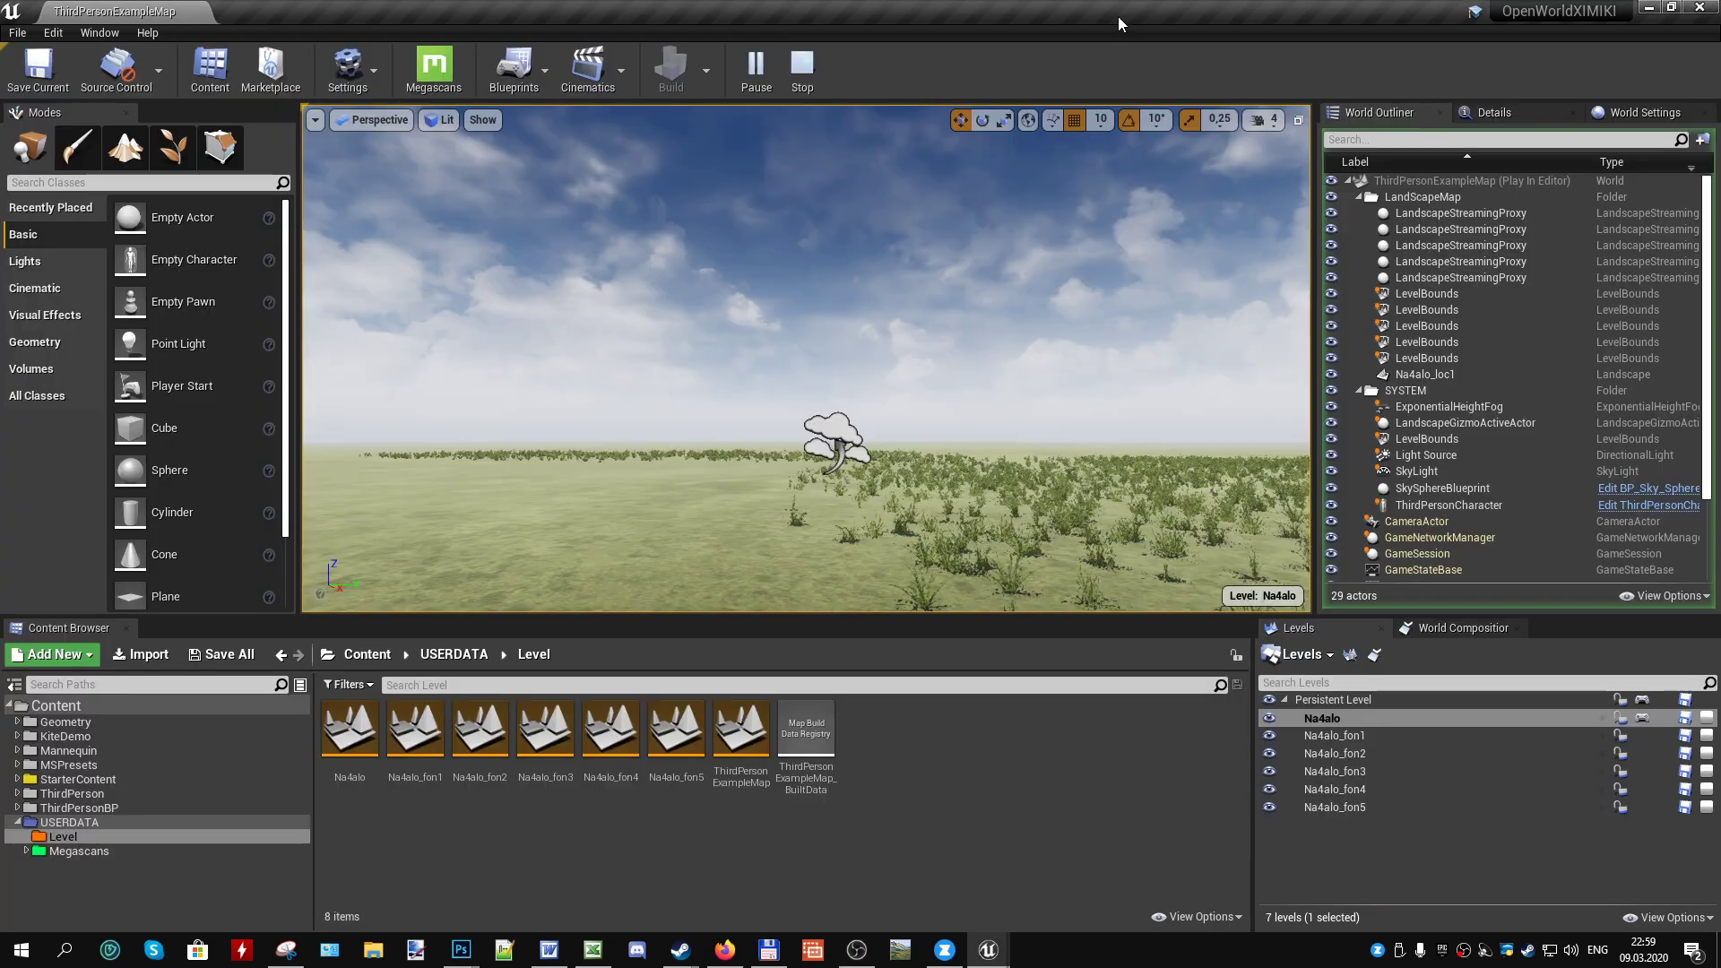
left_click(1432, 627)
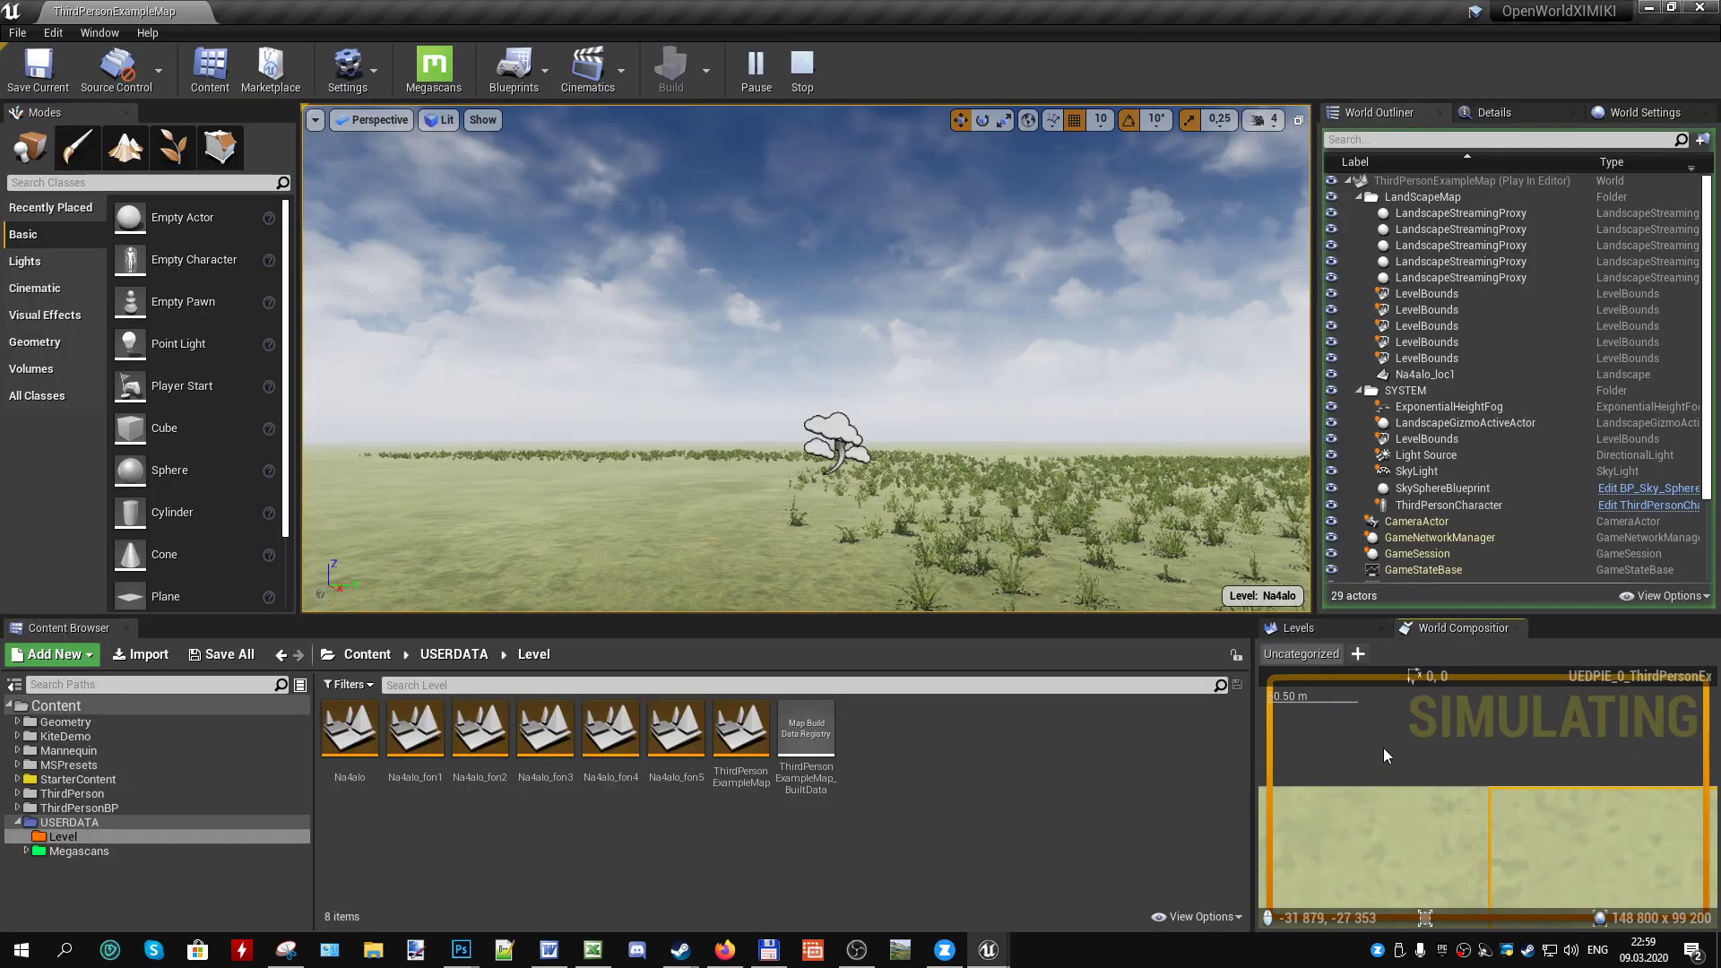
scroll(1382, 747, "down", 2)
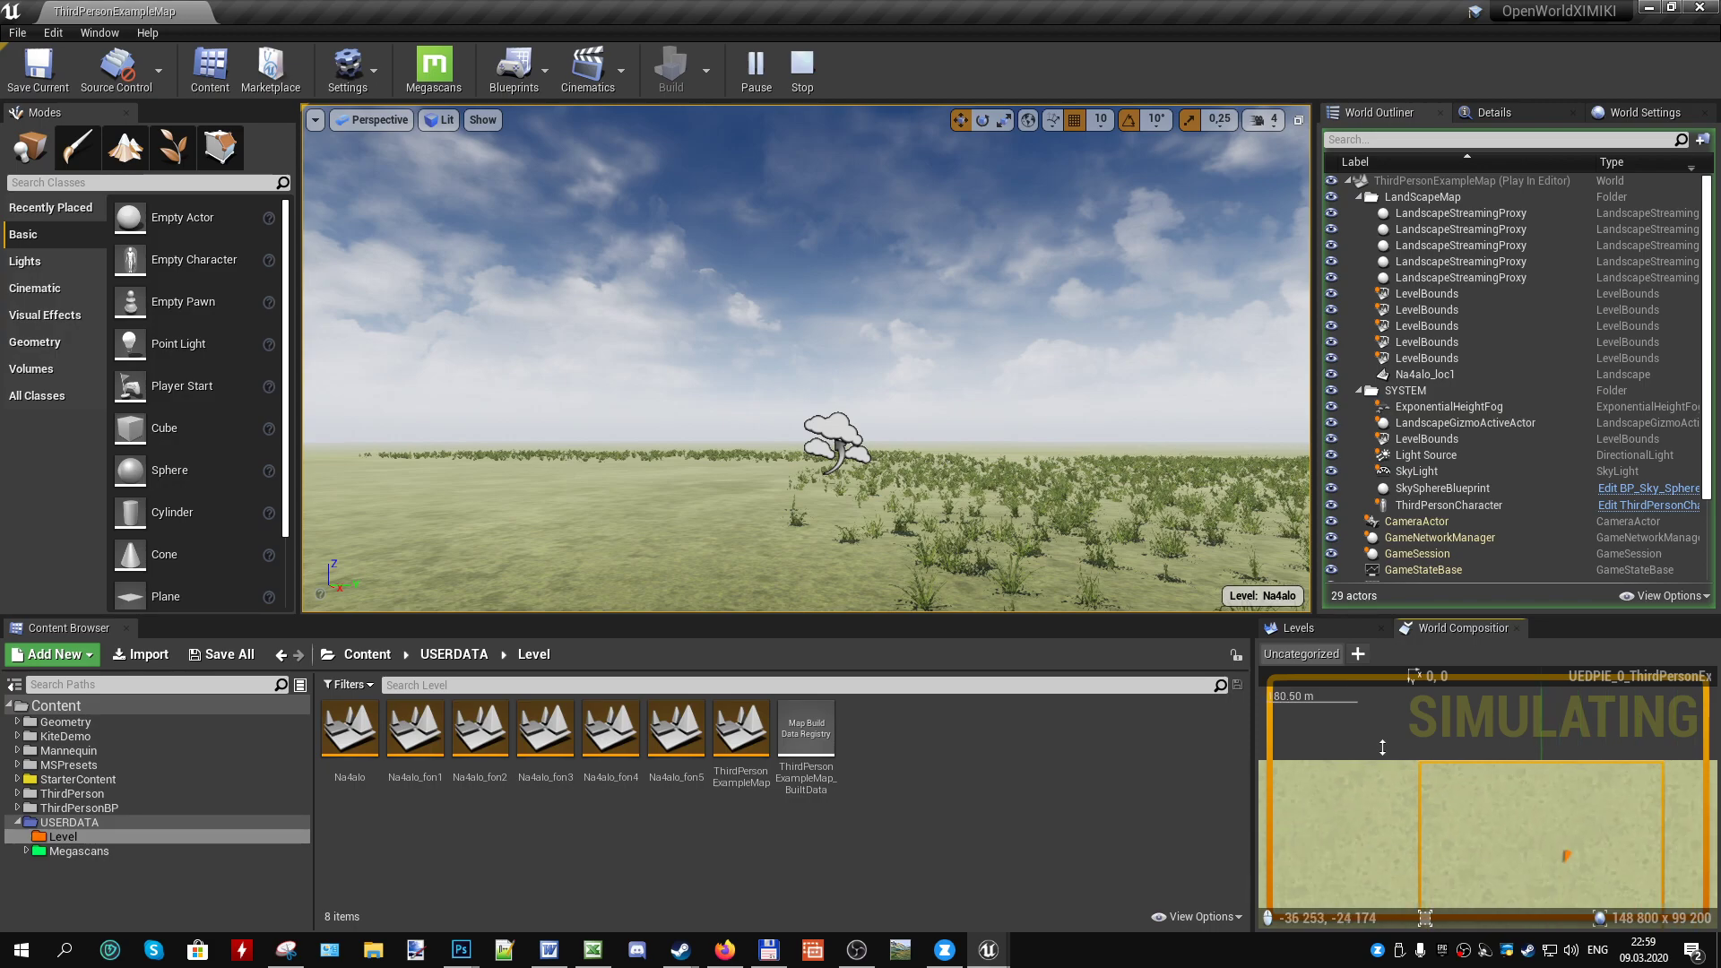
scroll(1383, 746, "down", 3)
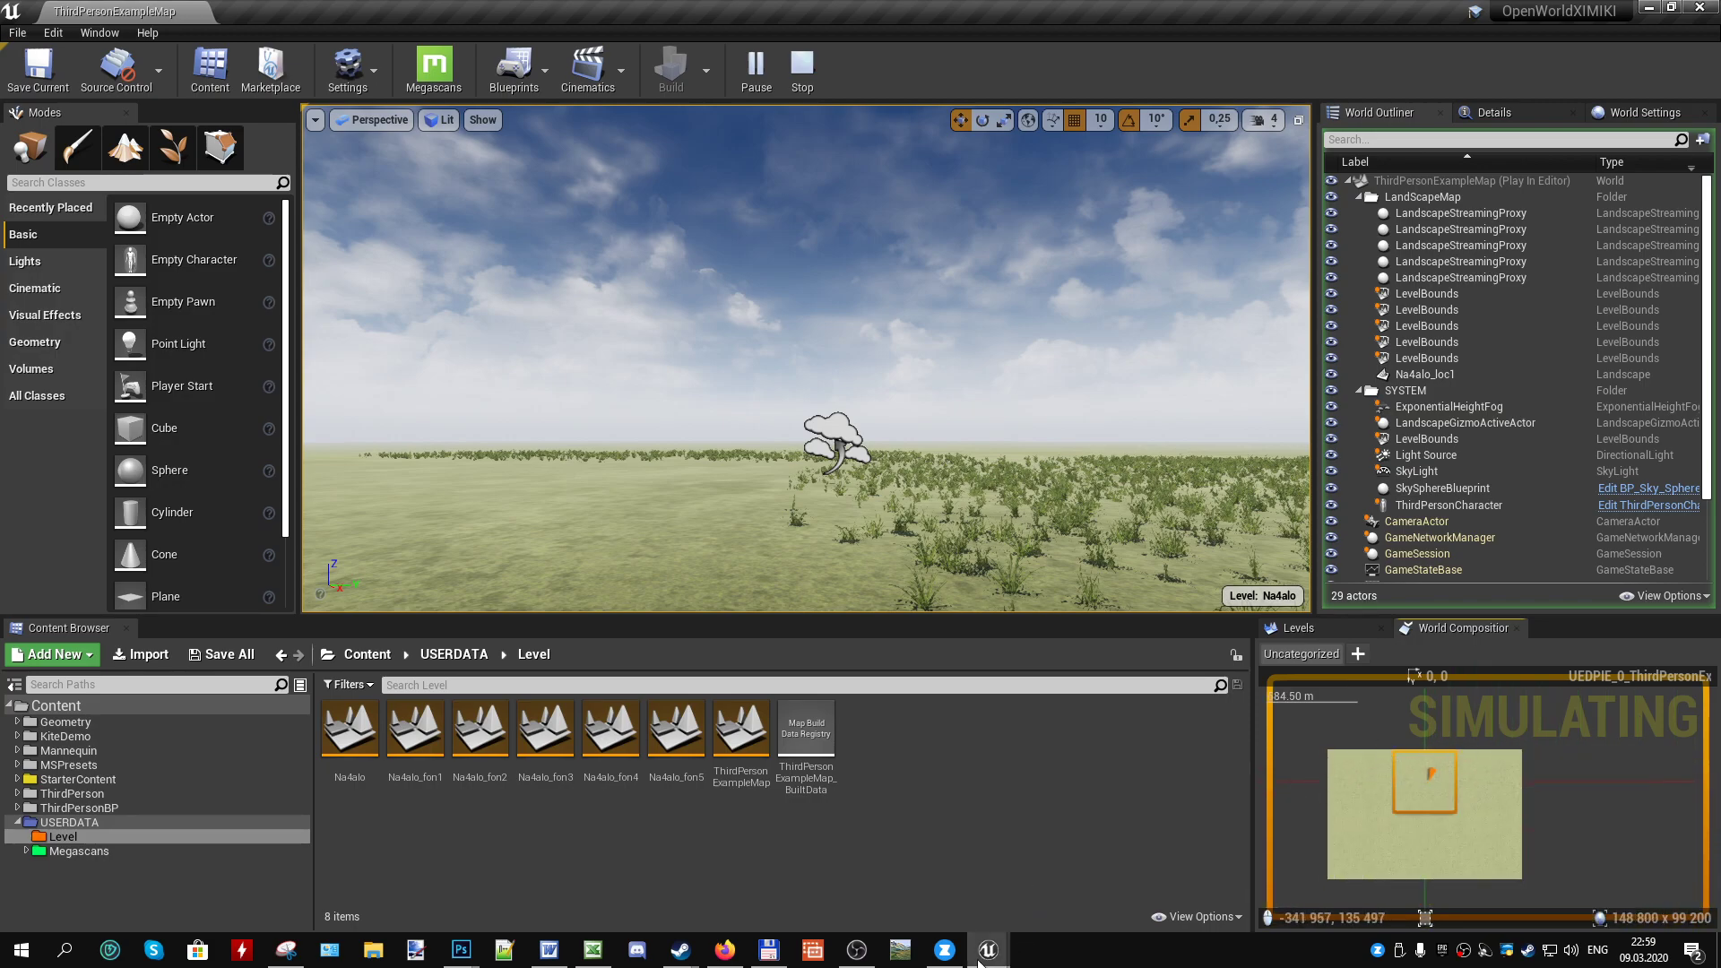
- Bring the standalone game preview back in front of the editor
mouse_move(855, 965)
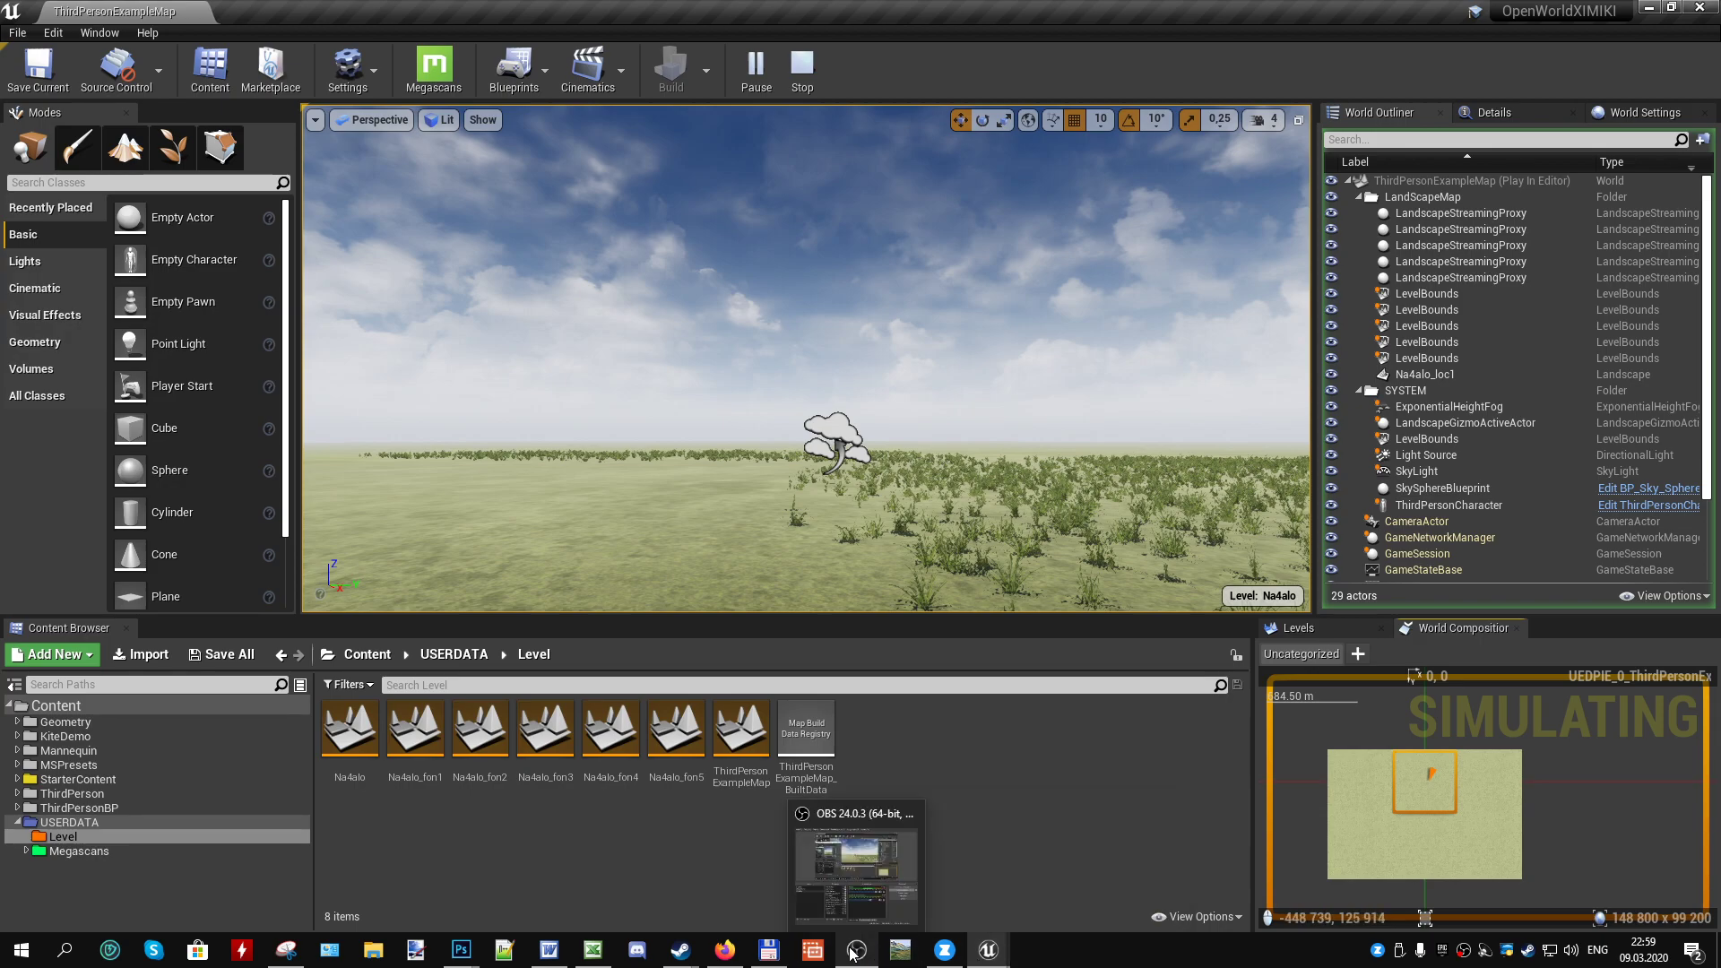
mouse_move(965, 957)
left_click(1081, 883)
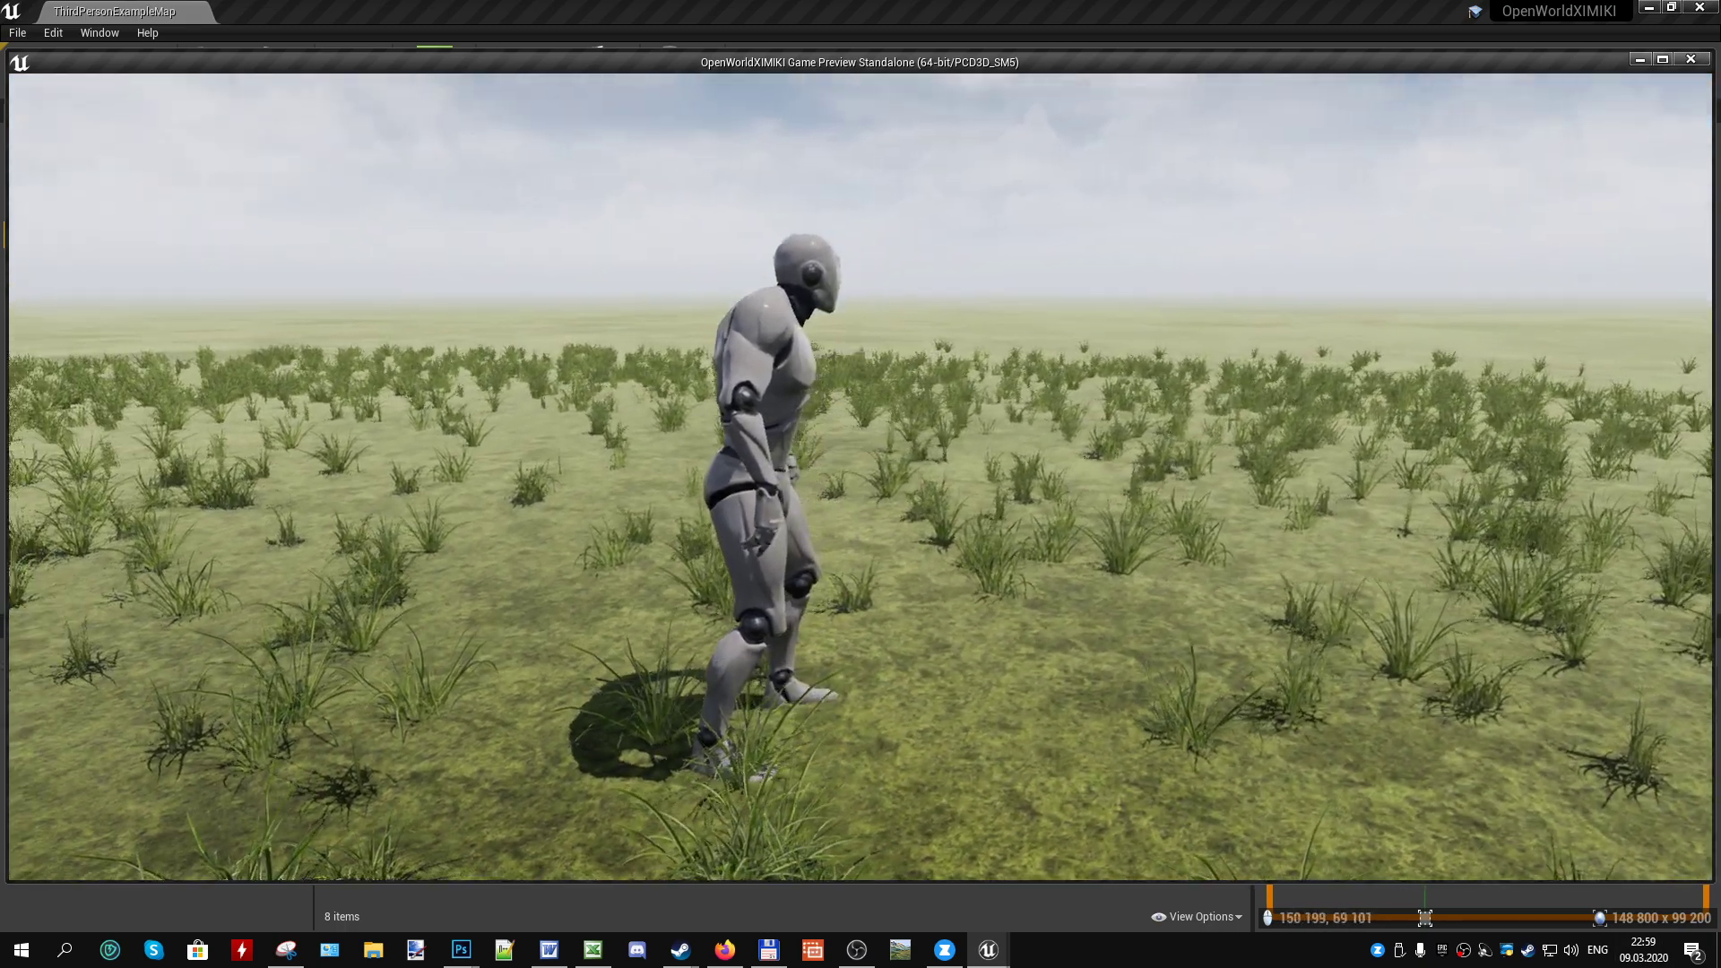
left_click(990, 954)
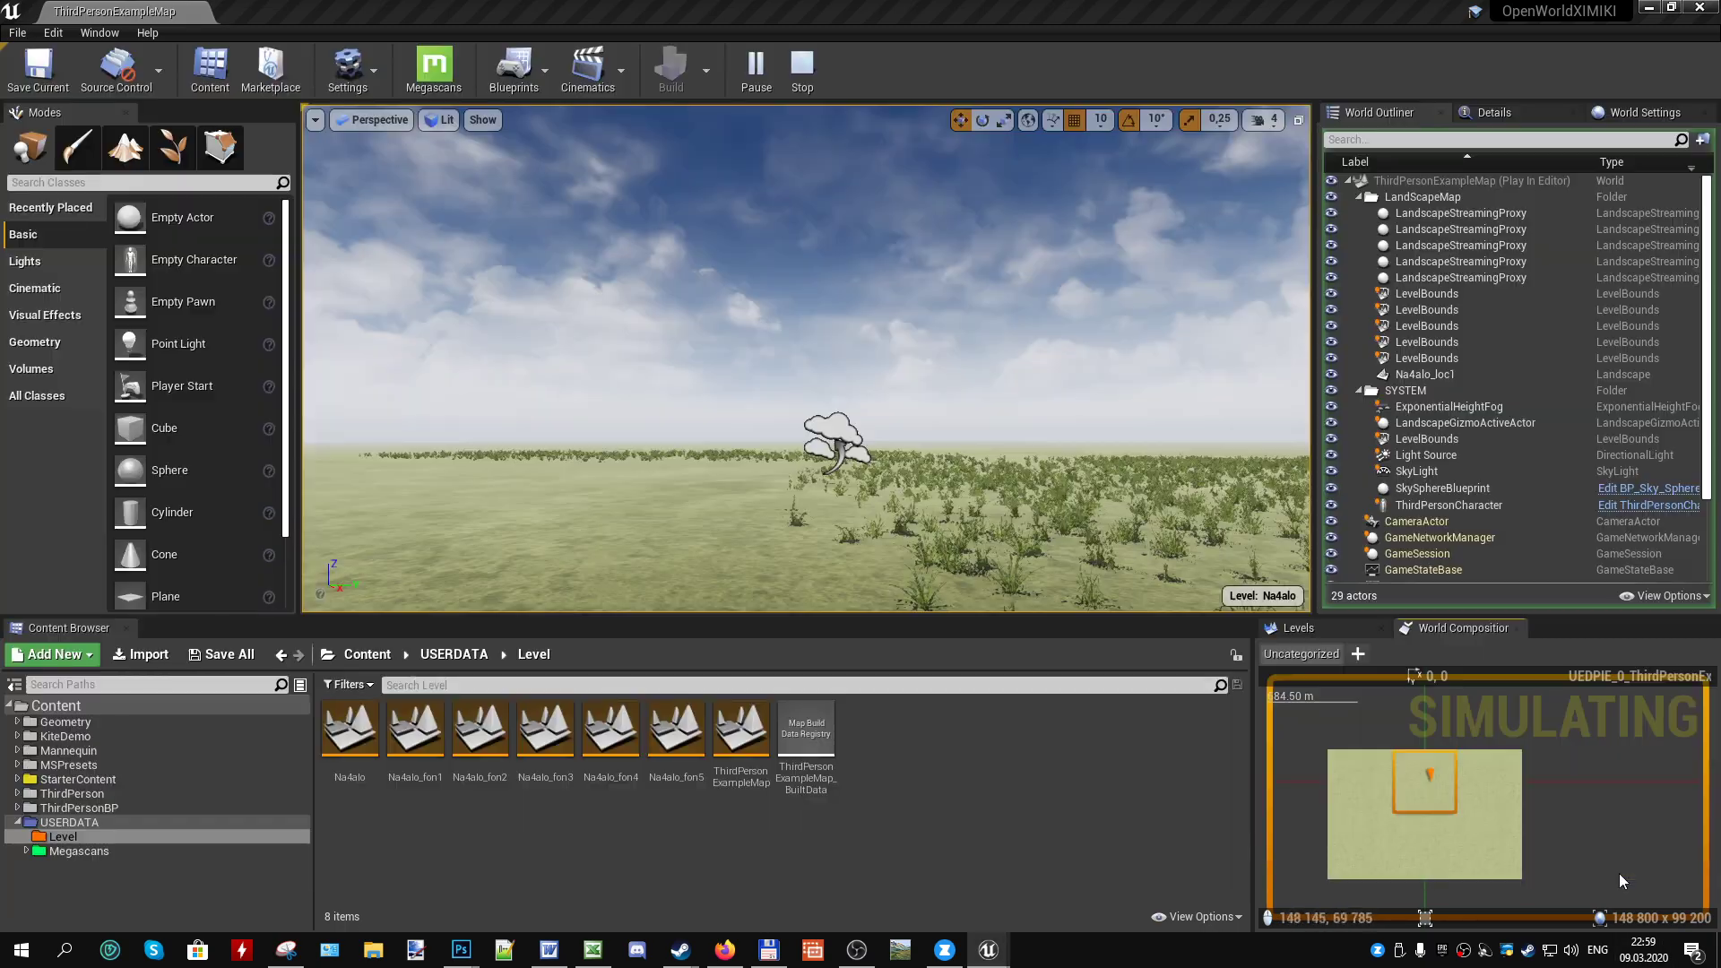
mouse_move(994, 957)
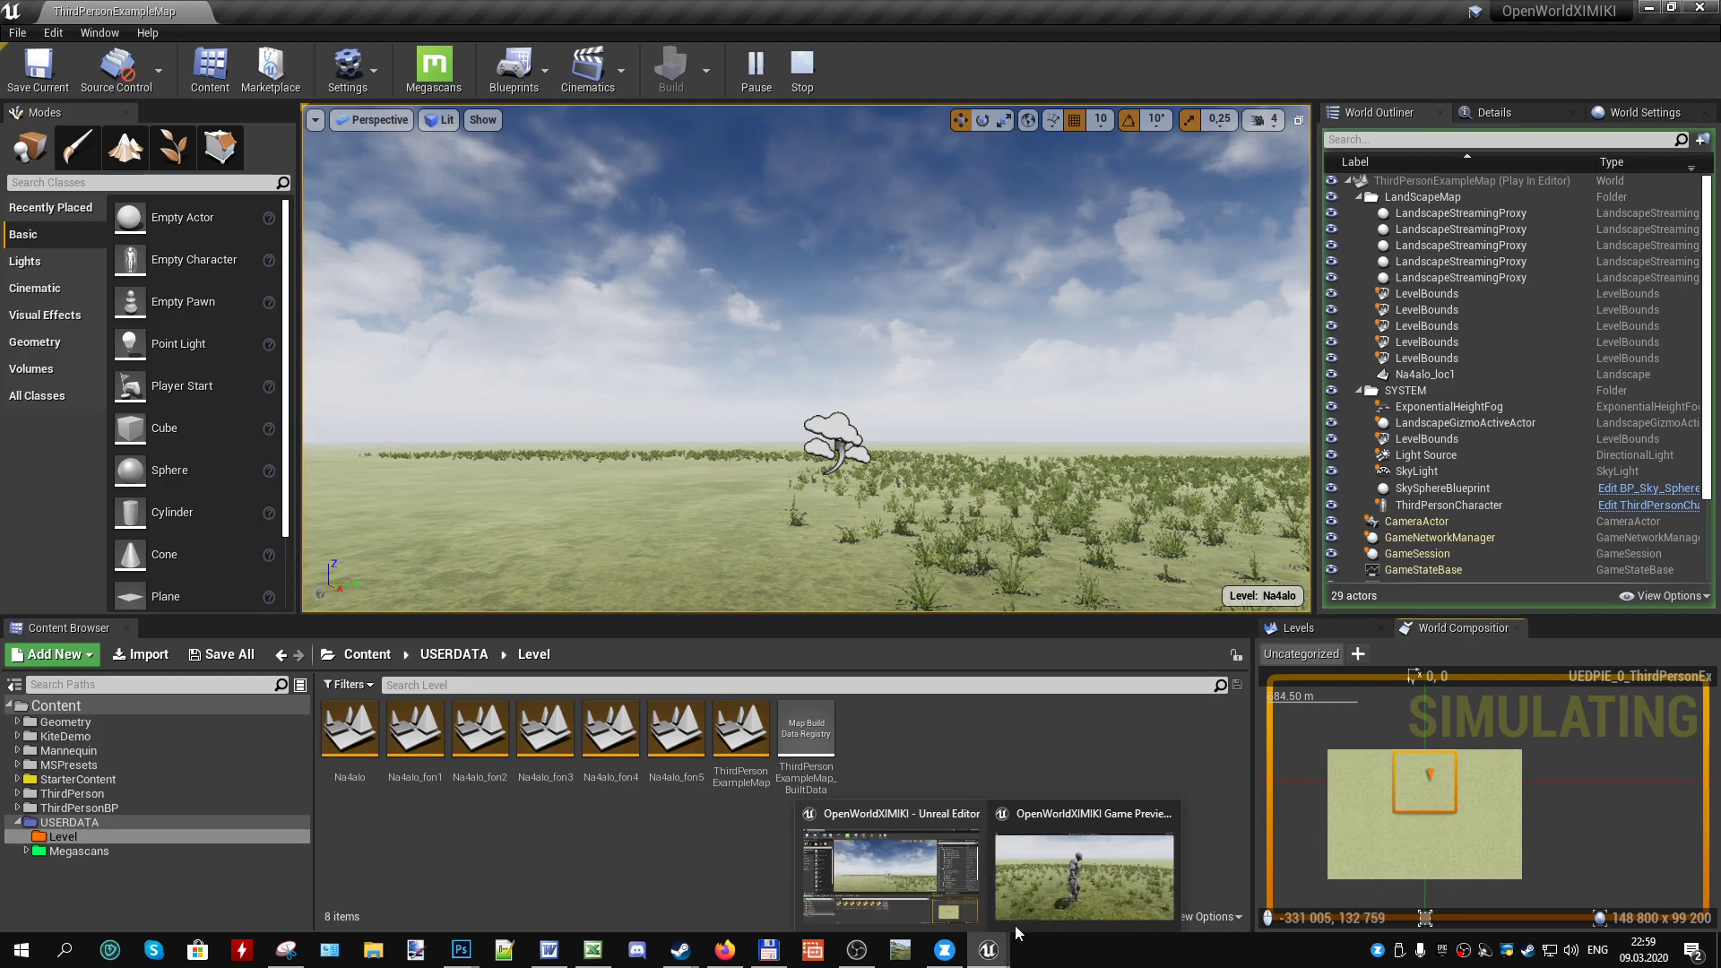
left_click(1056, 893)
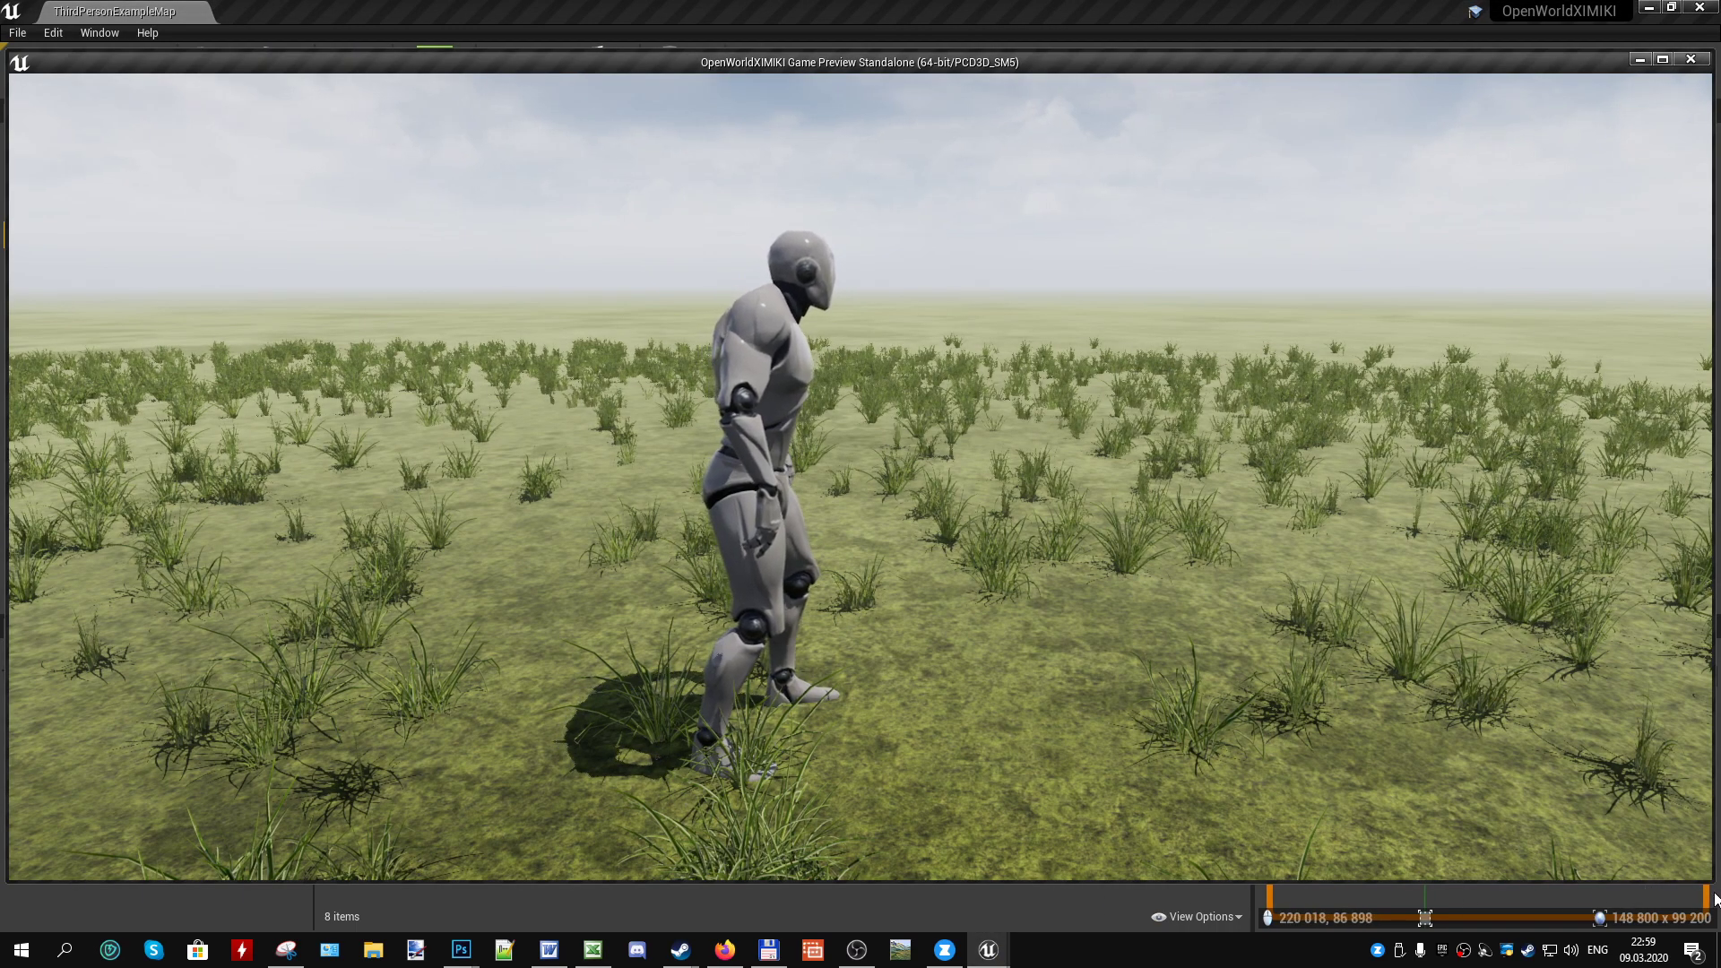
- Shrink the game preview to reveal the outliner and map, then run the mannequin forward
left_click_drag(1710, 884, 1309, 811)
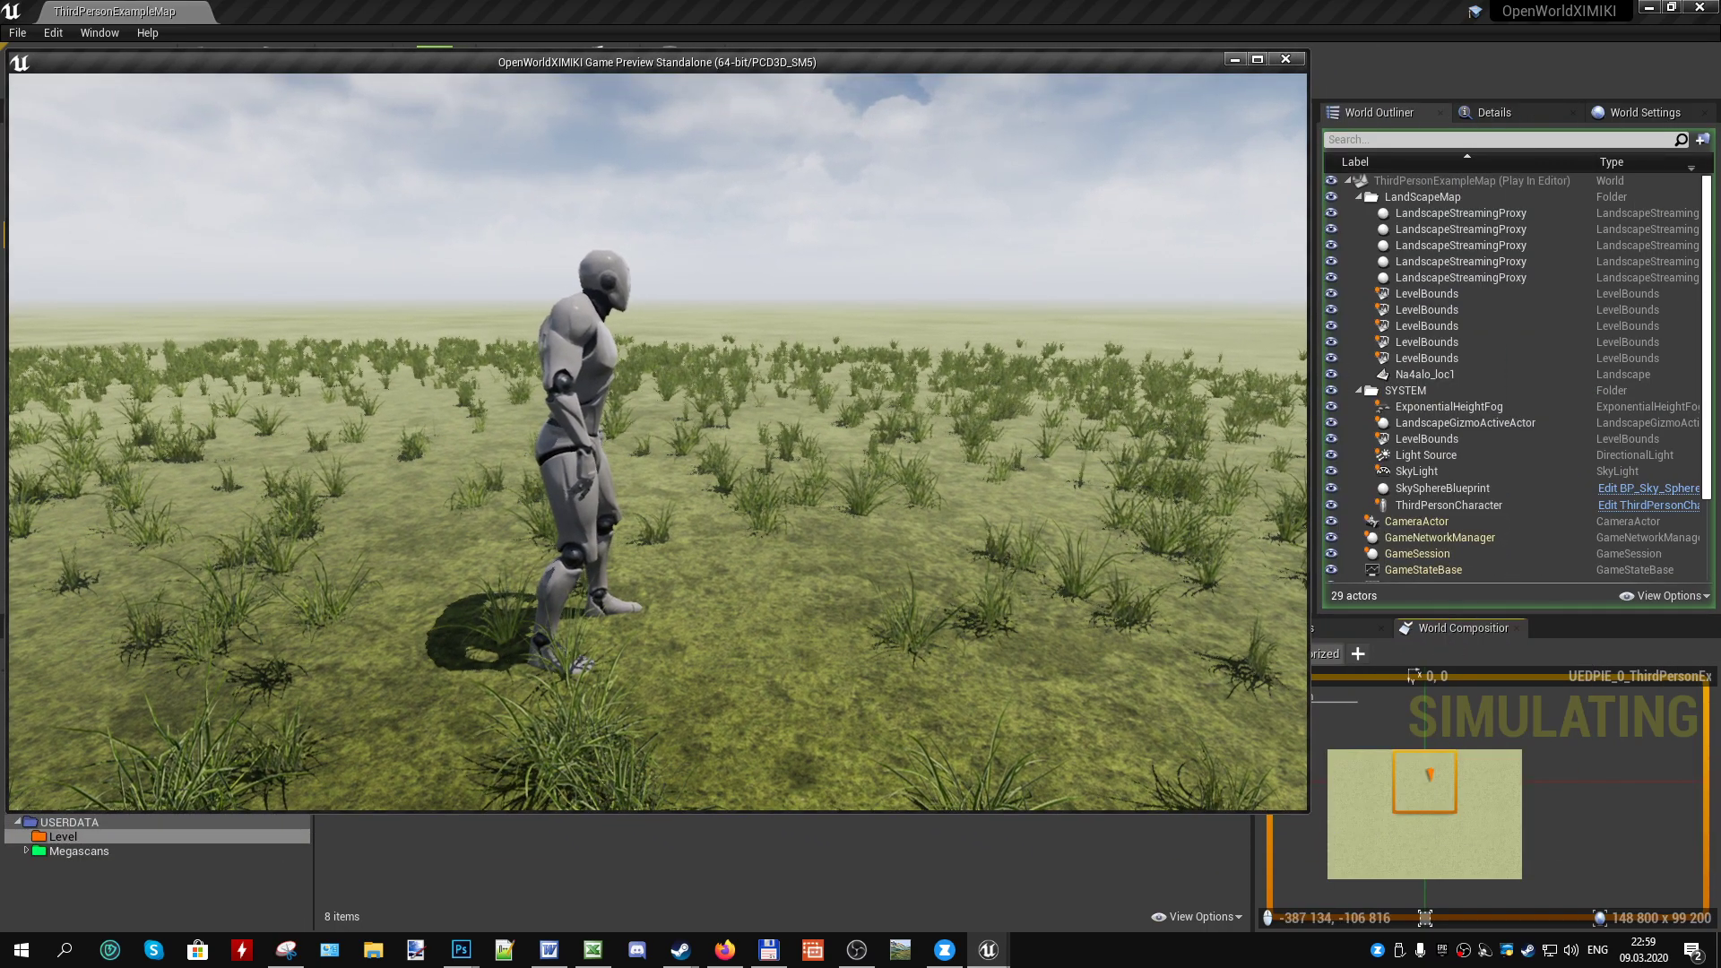
key("w")
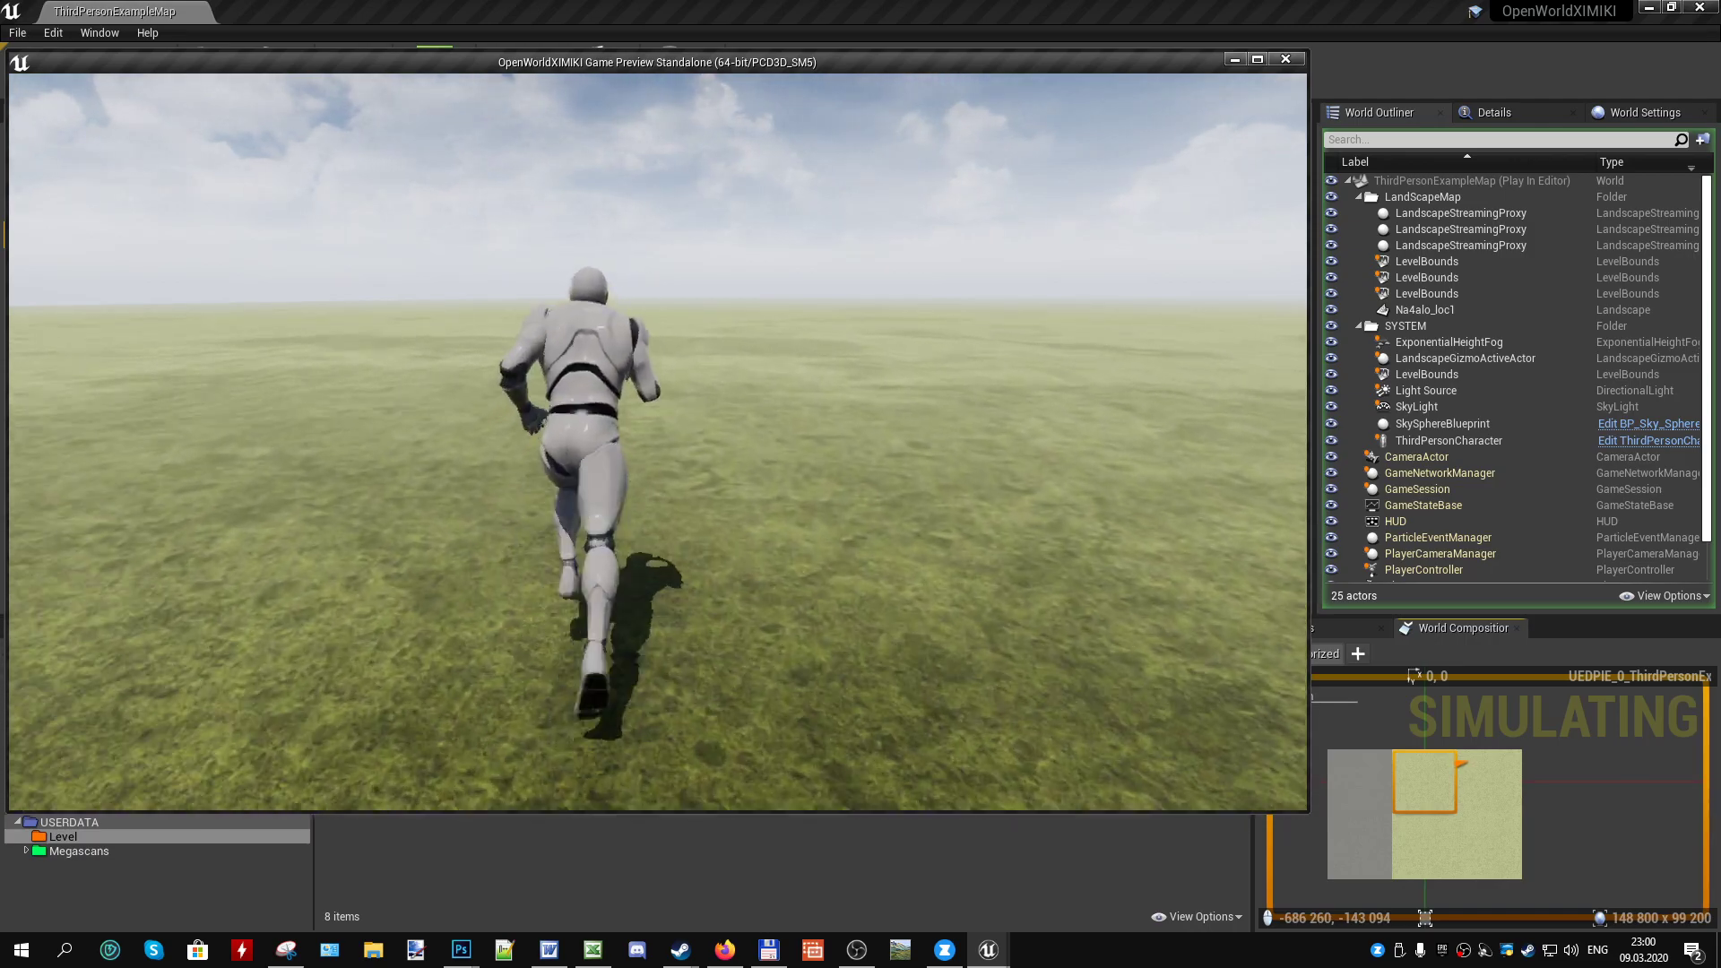
- Steer the running mannequin left and right across the open grass
key("a")
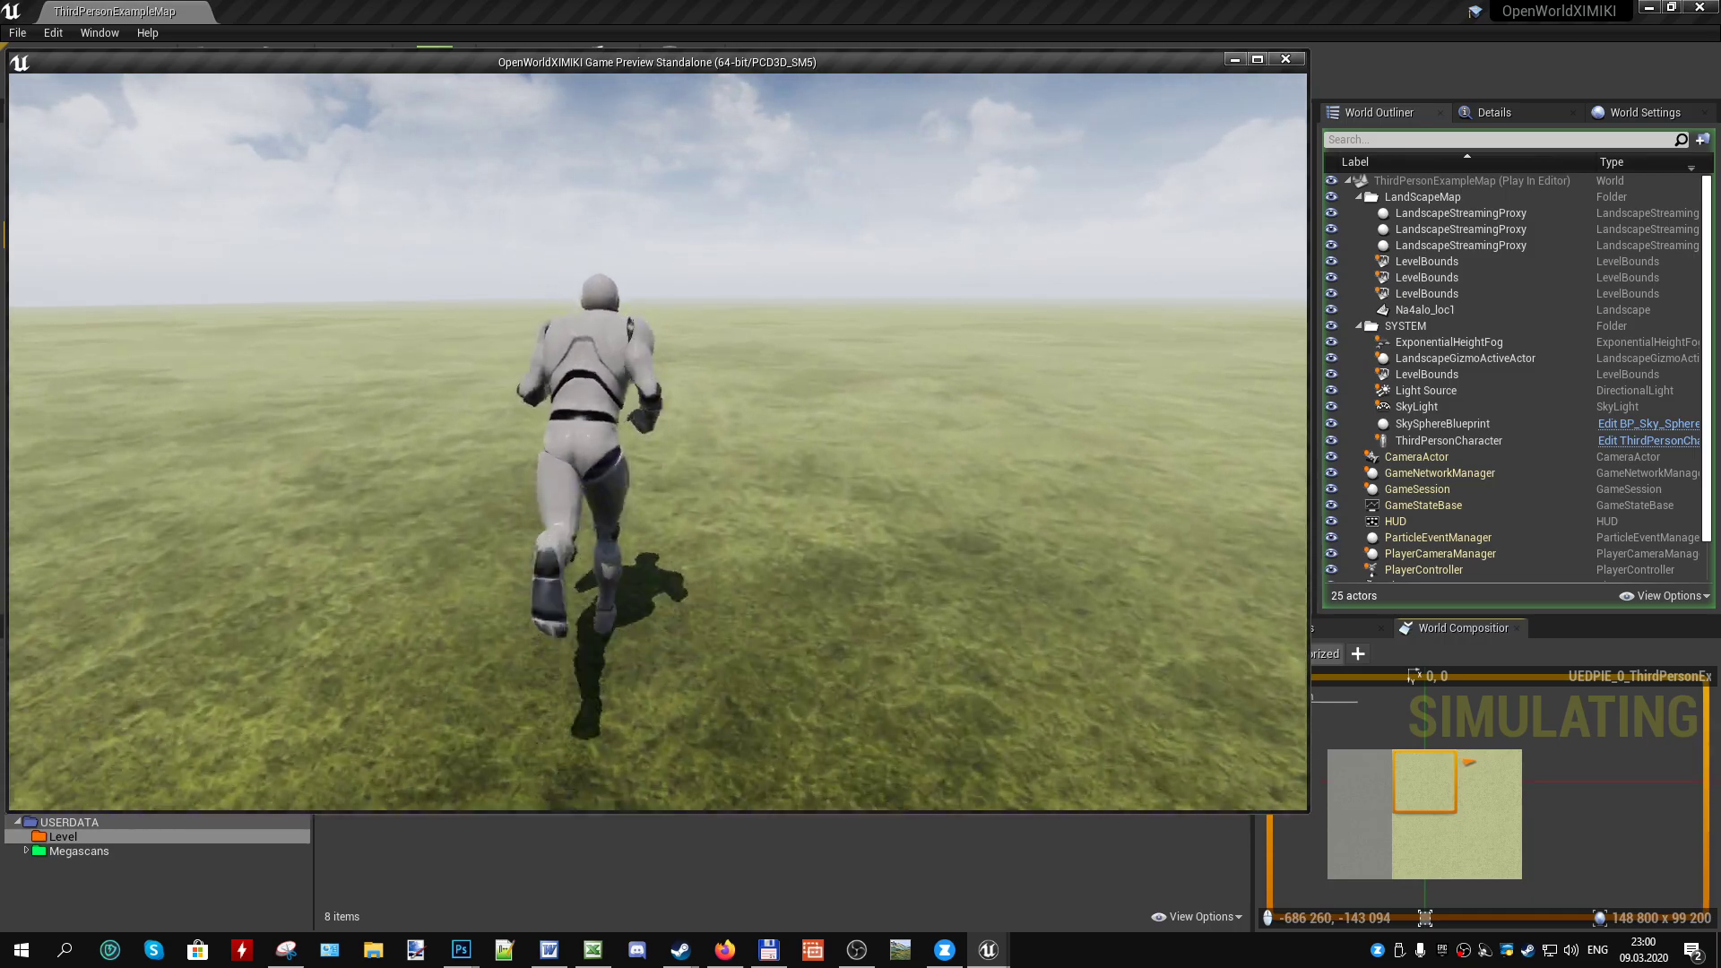
key("d")
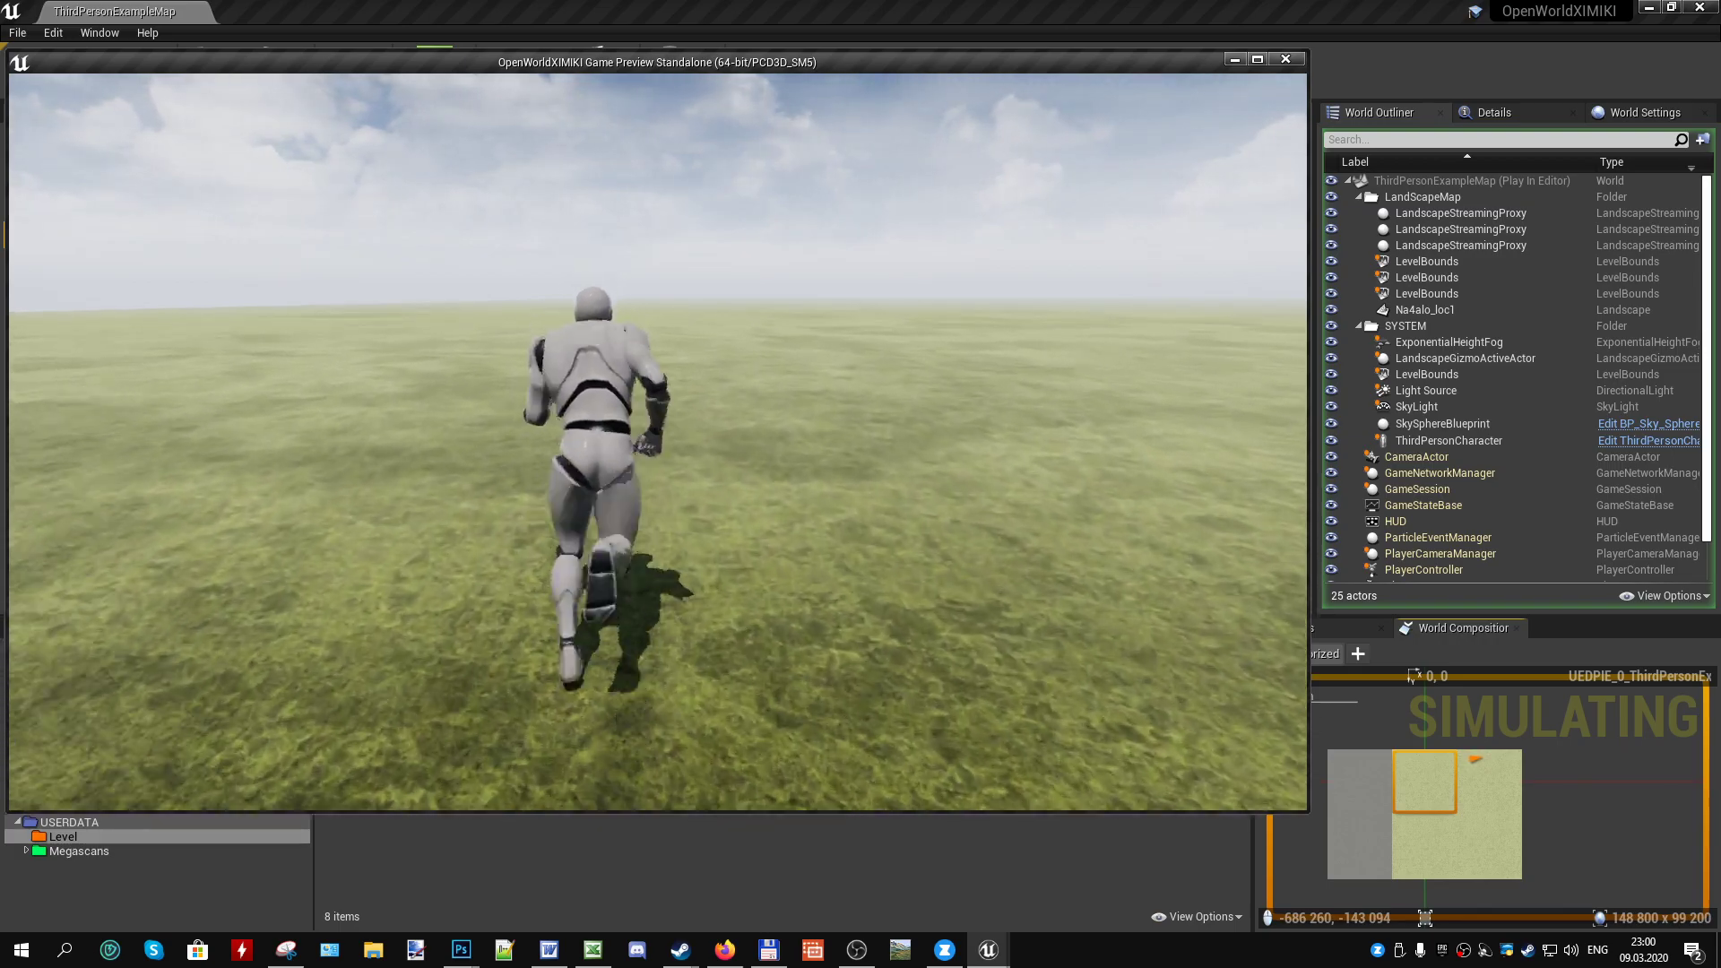
key("a")
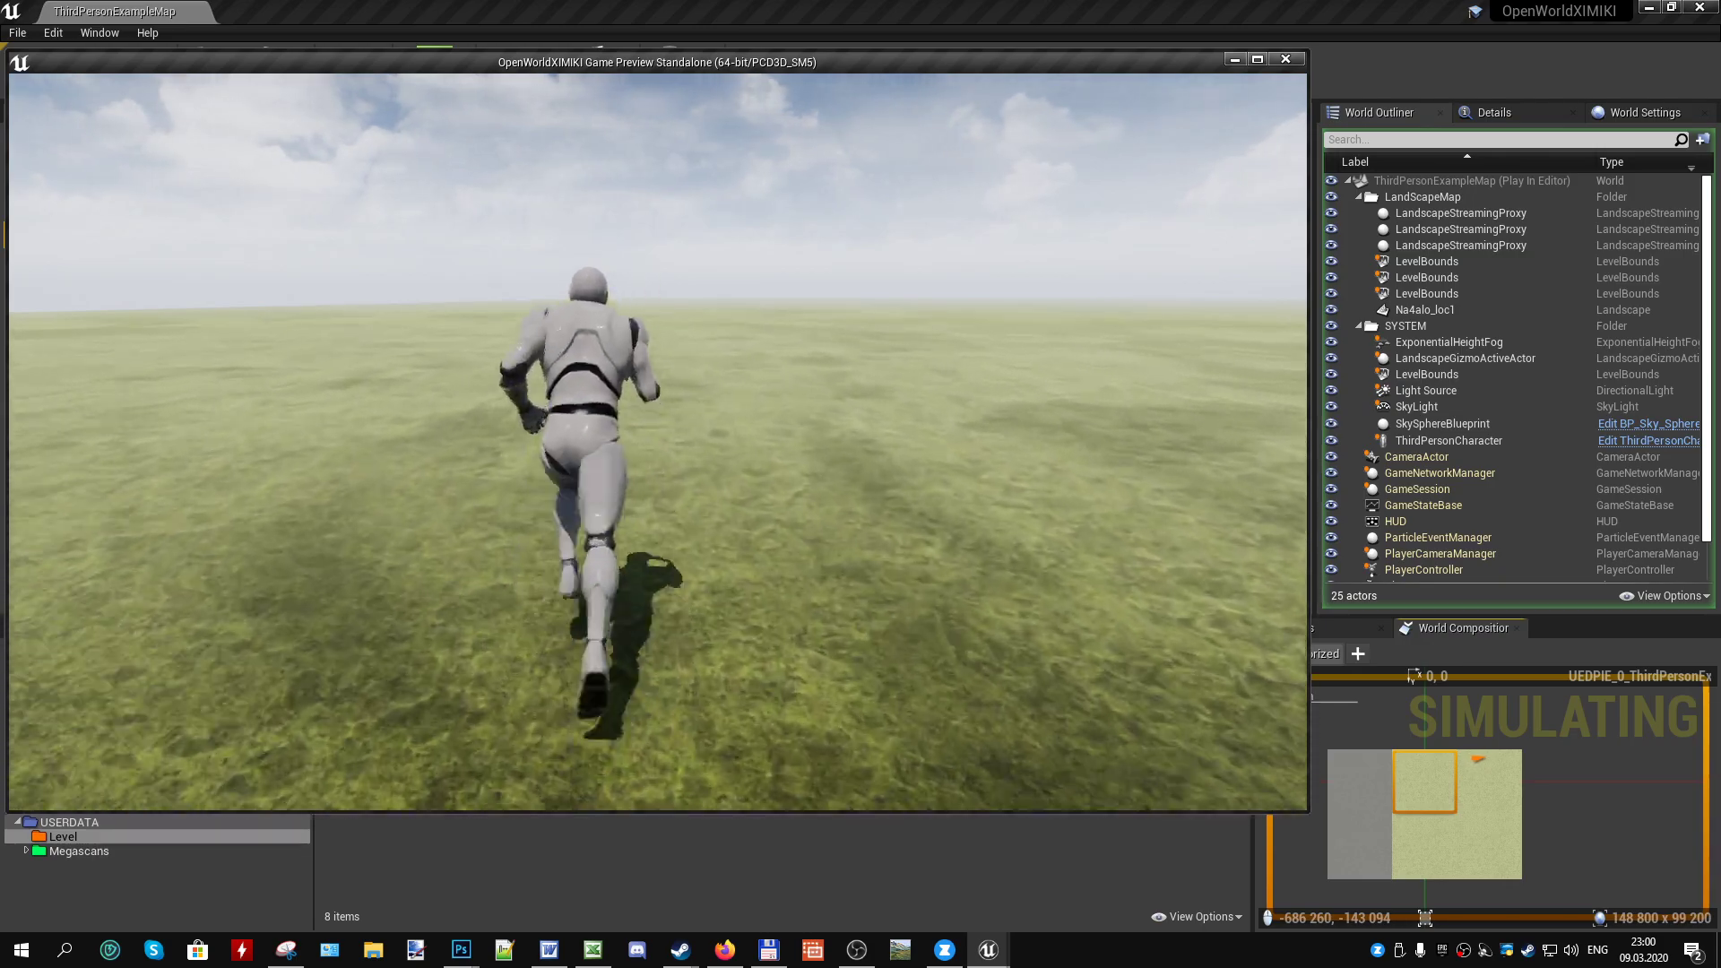
key("d")
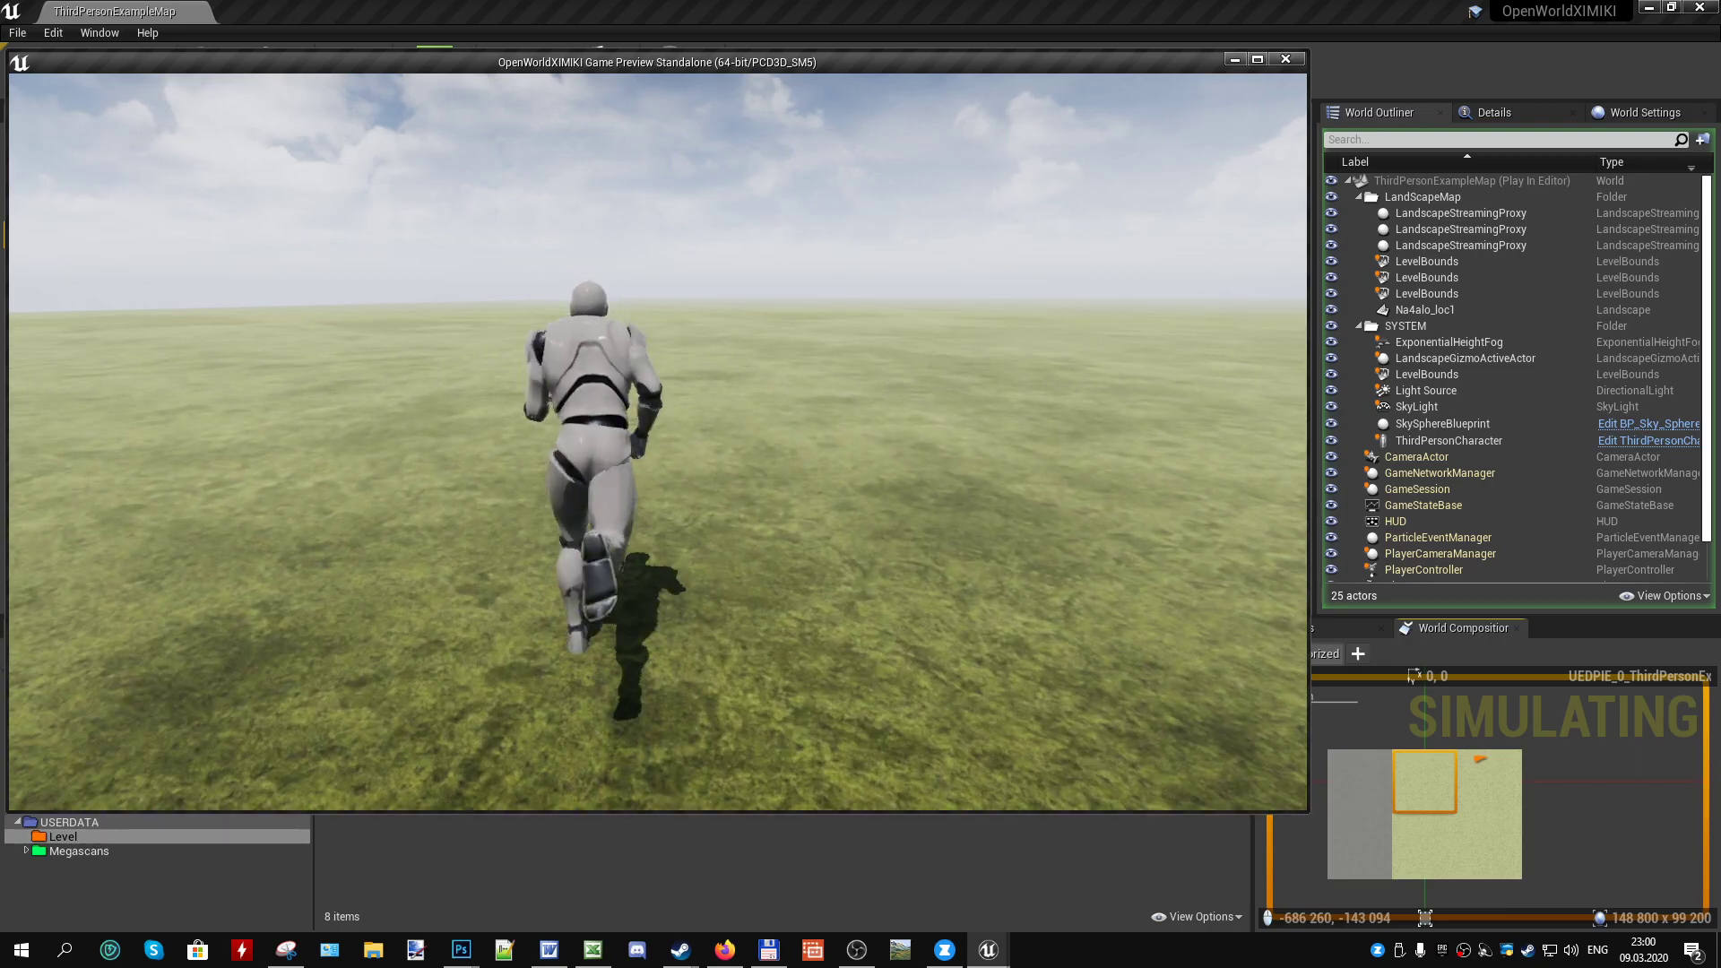
key("a")
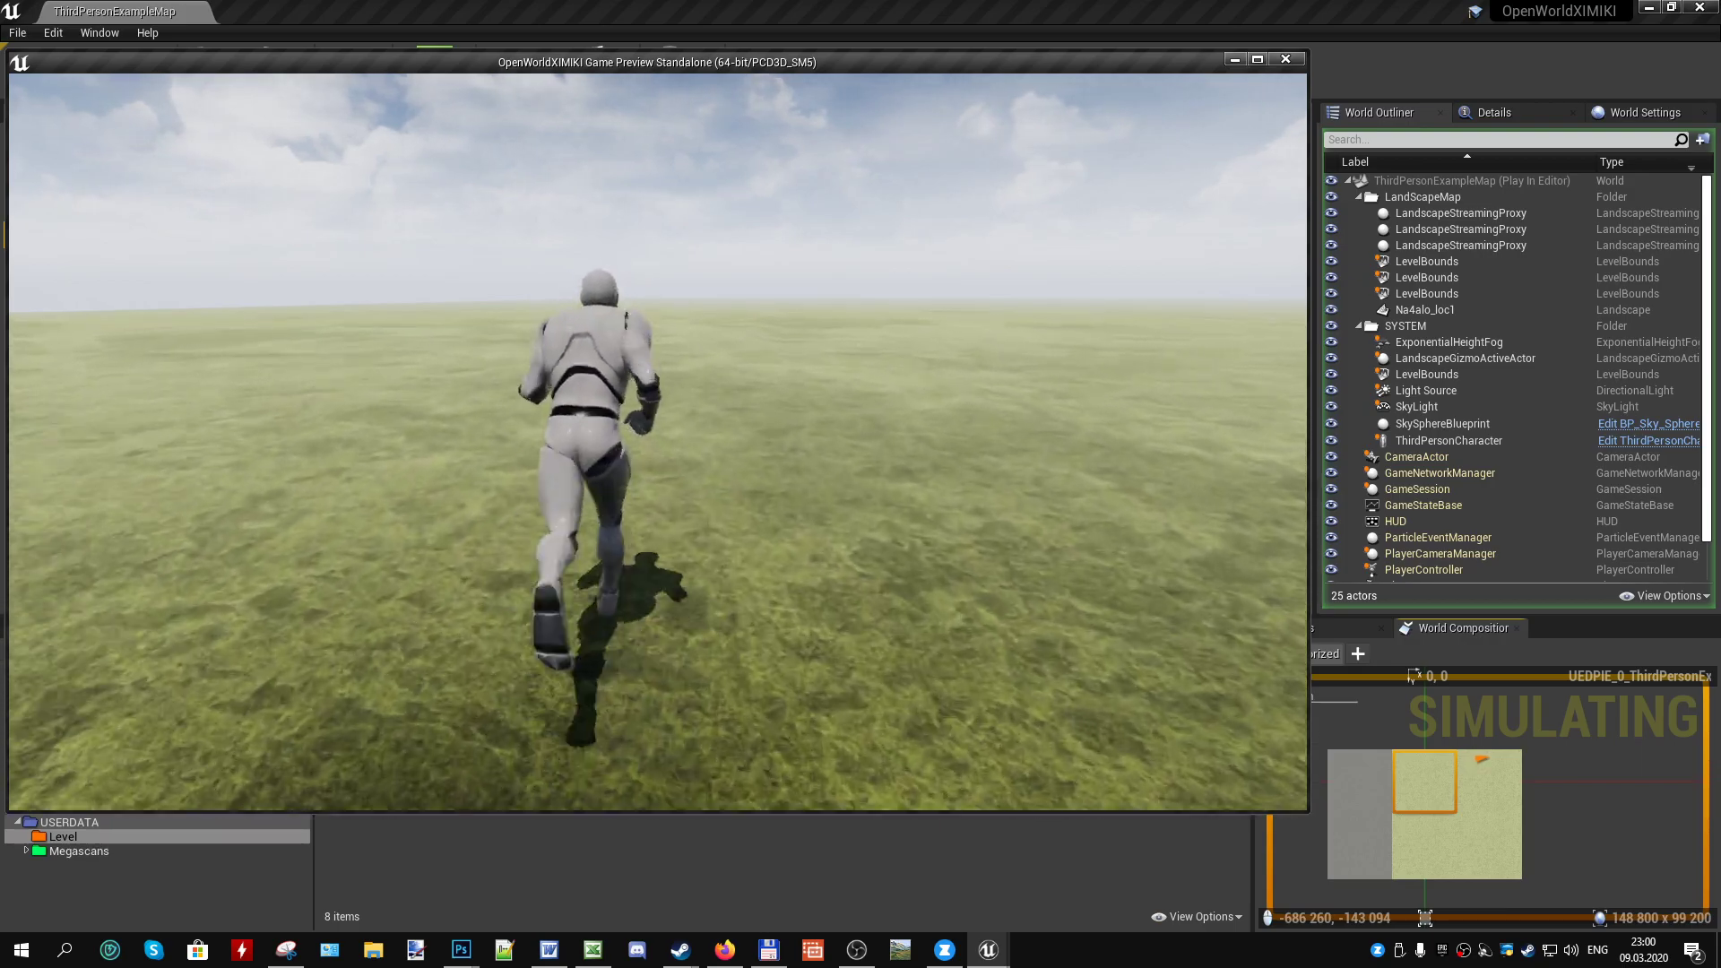
key("d")
key("a")
key("d")
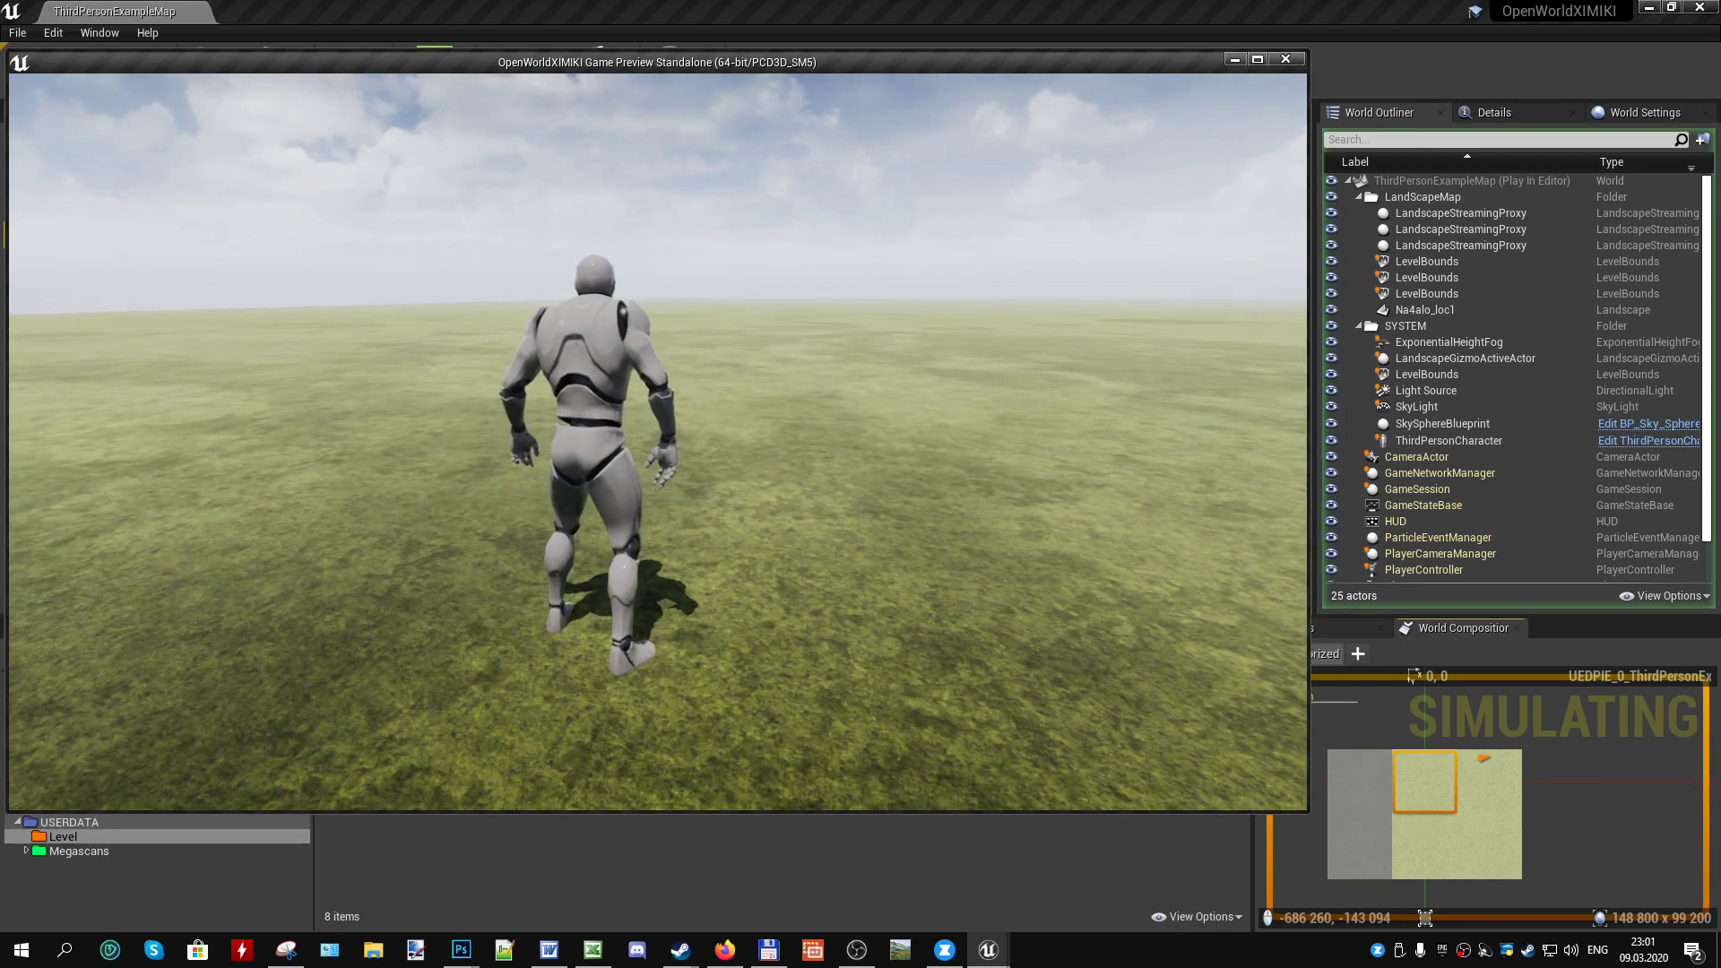
- Set the mannequin running left and away from the camera, then veer it right
key("a")
key("w")
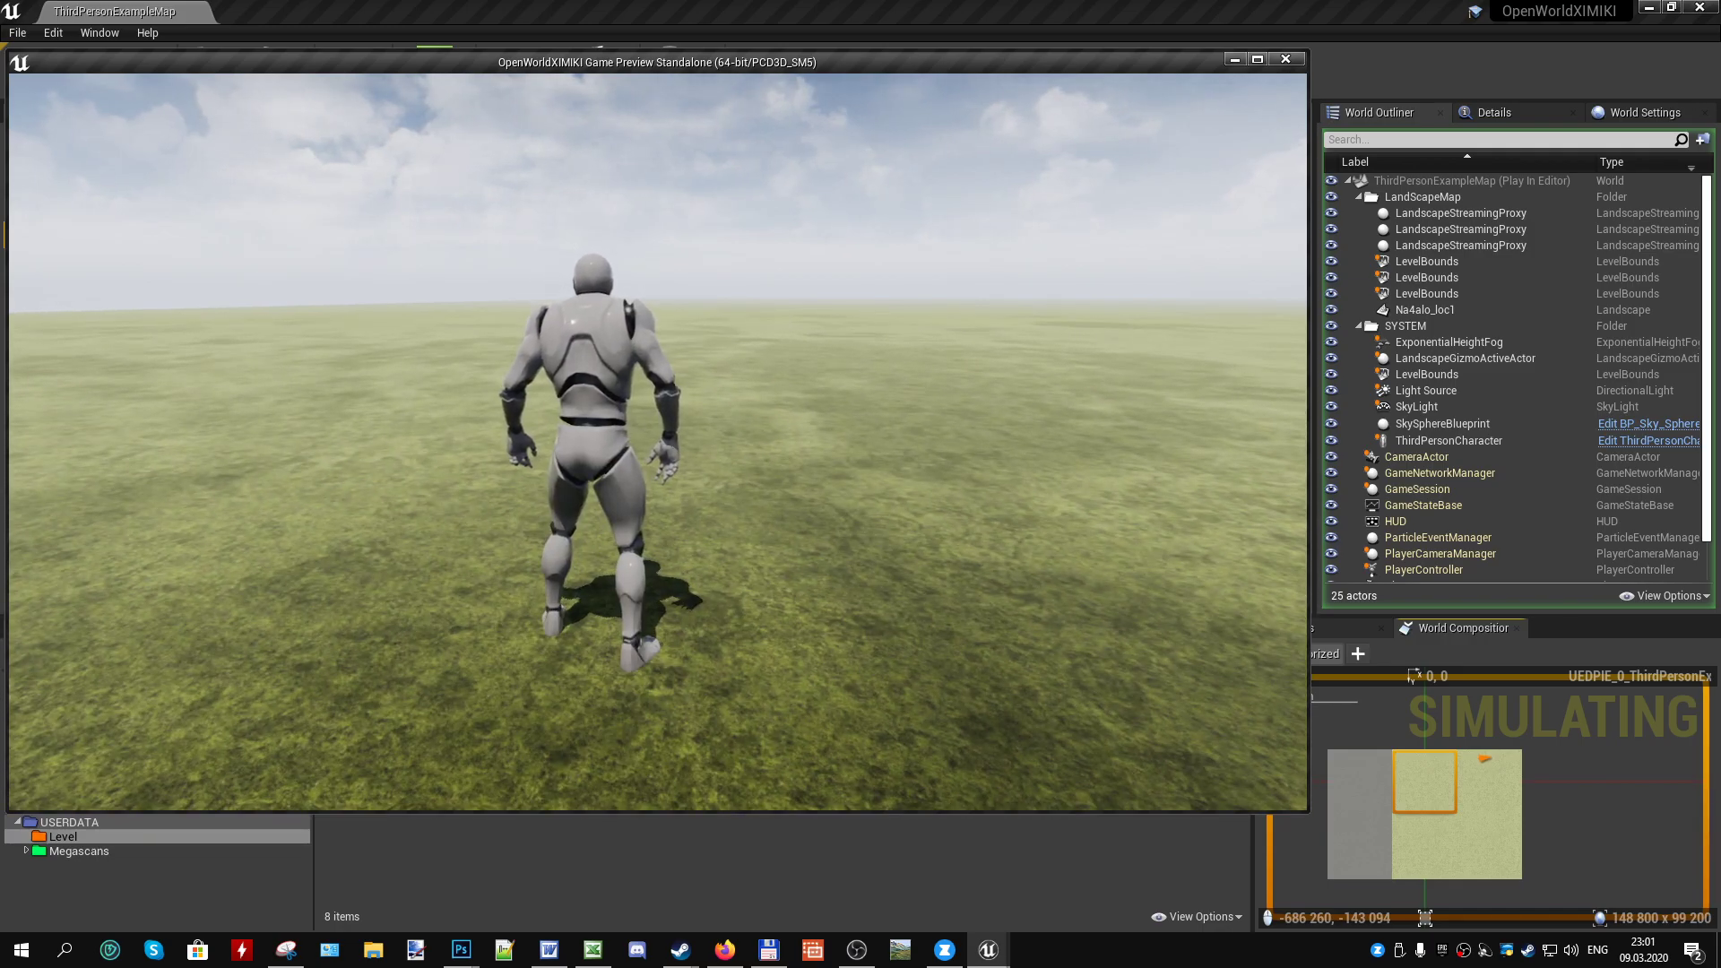
key("a")
key("w")
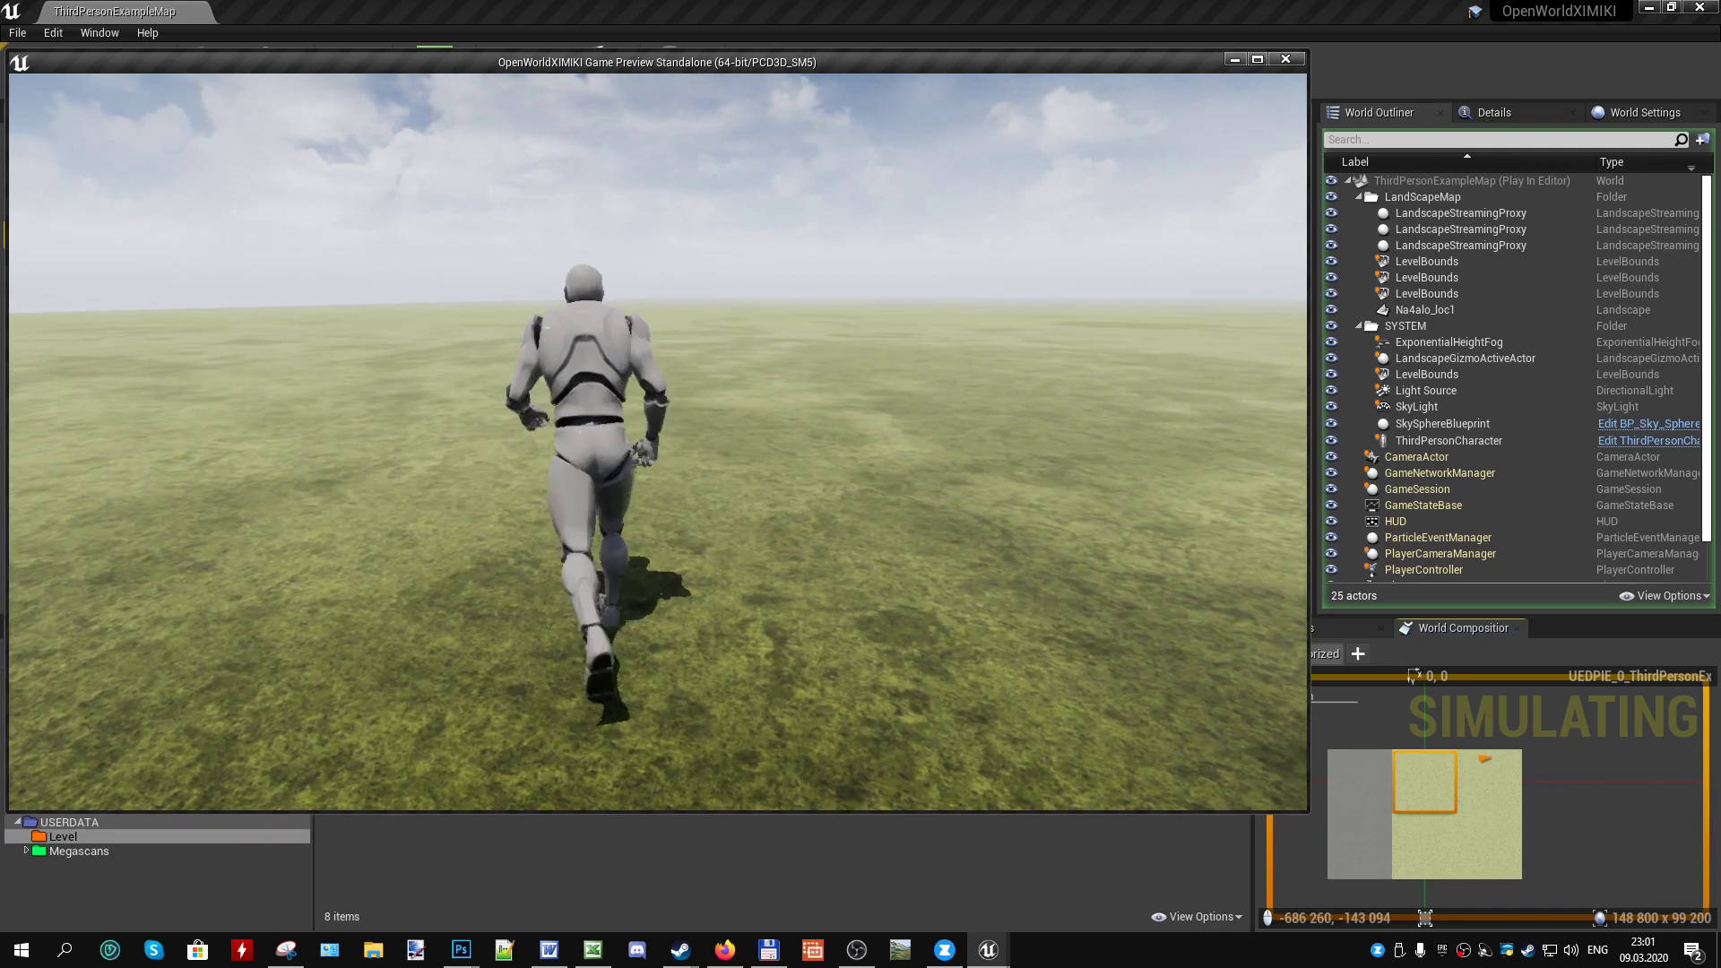
key("d")
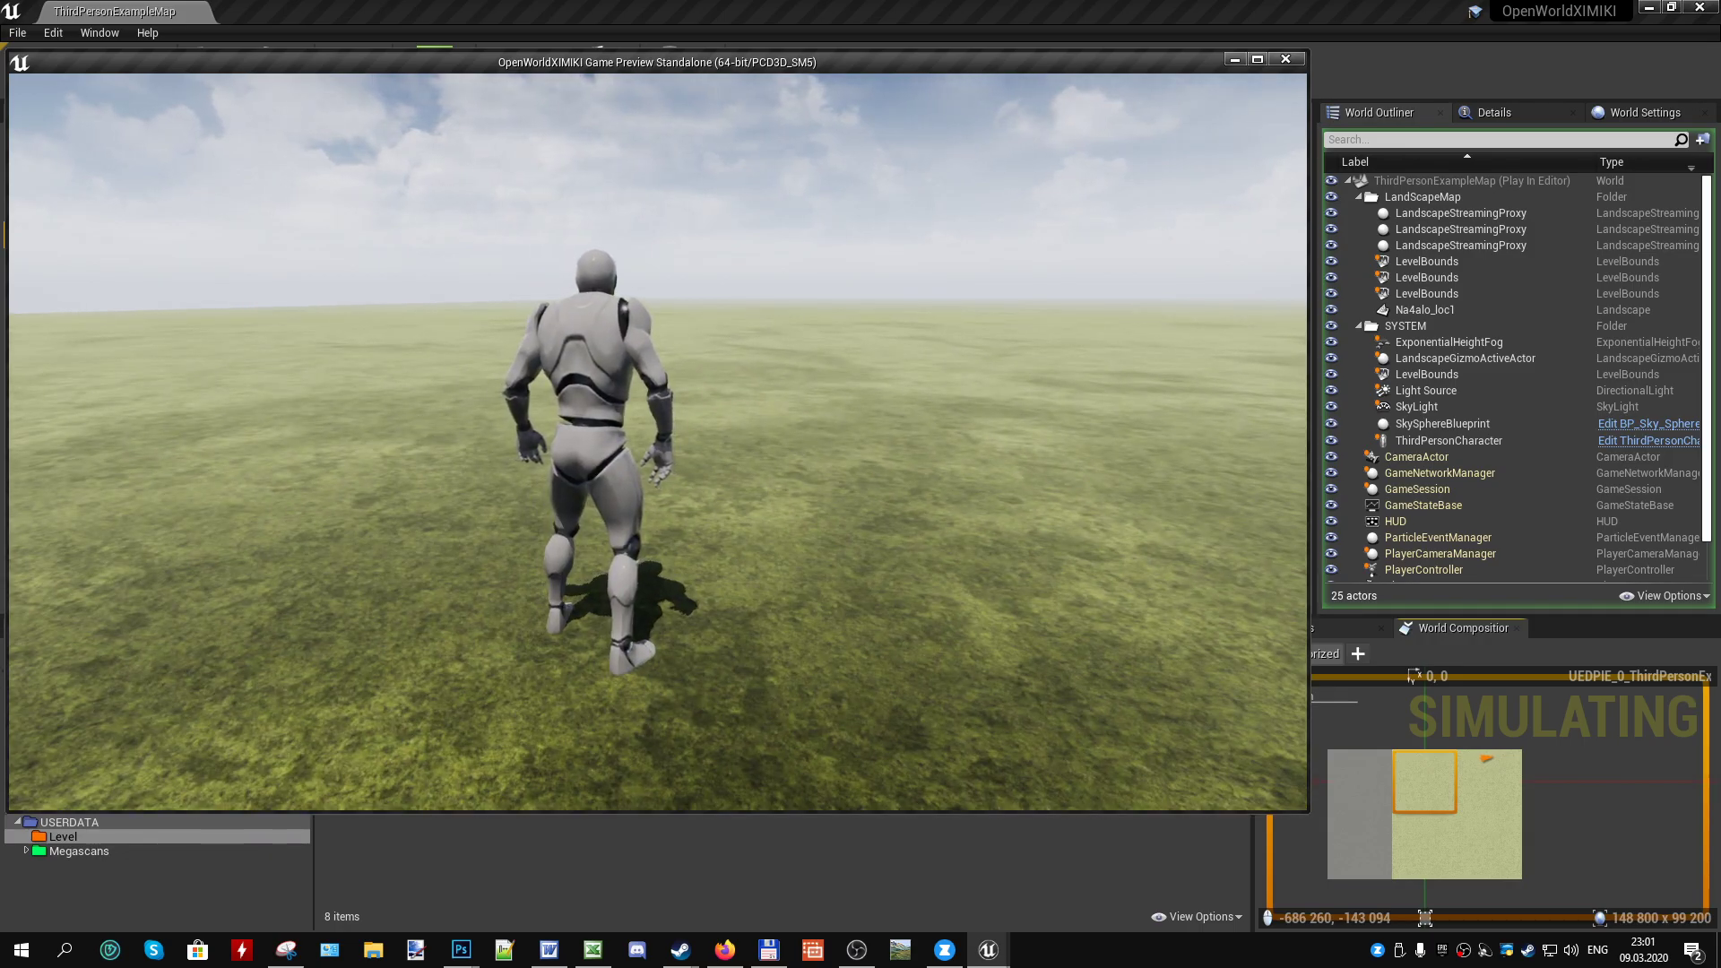
- Run the mannequin around to the right, then switch to the Photoshop world layout plan
key("s")
key("d")
key("w")
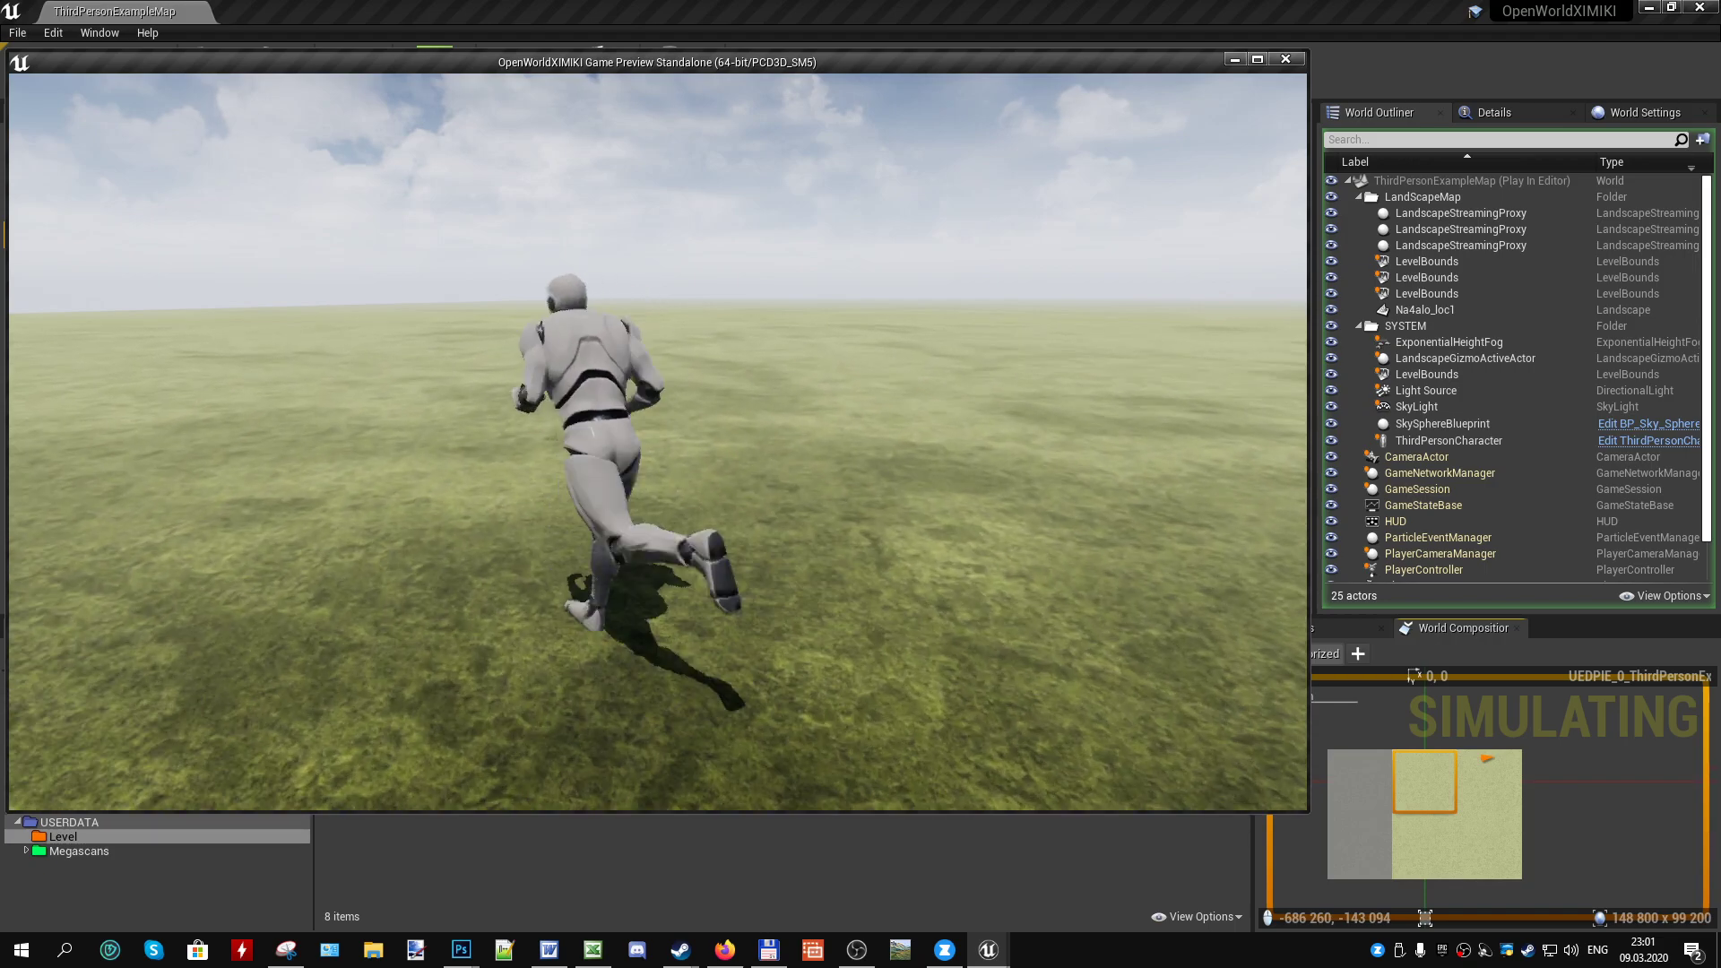
key("alt+Tab")
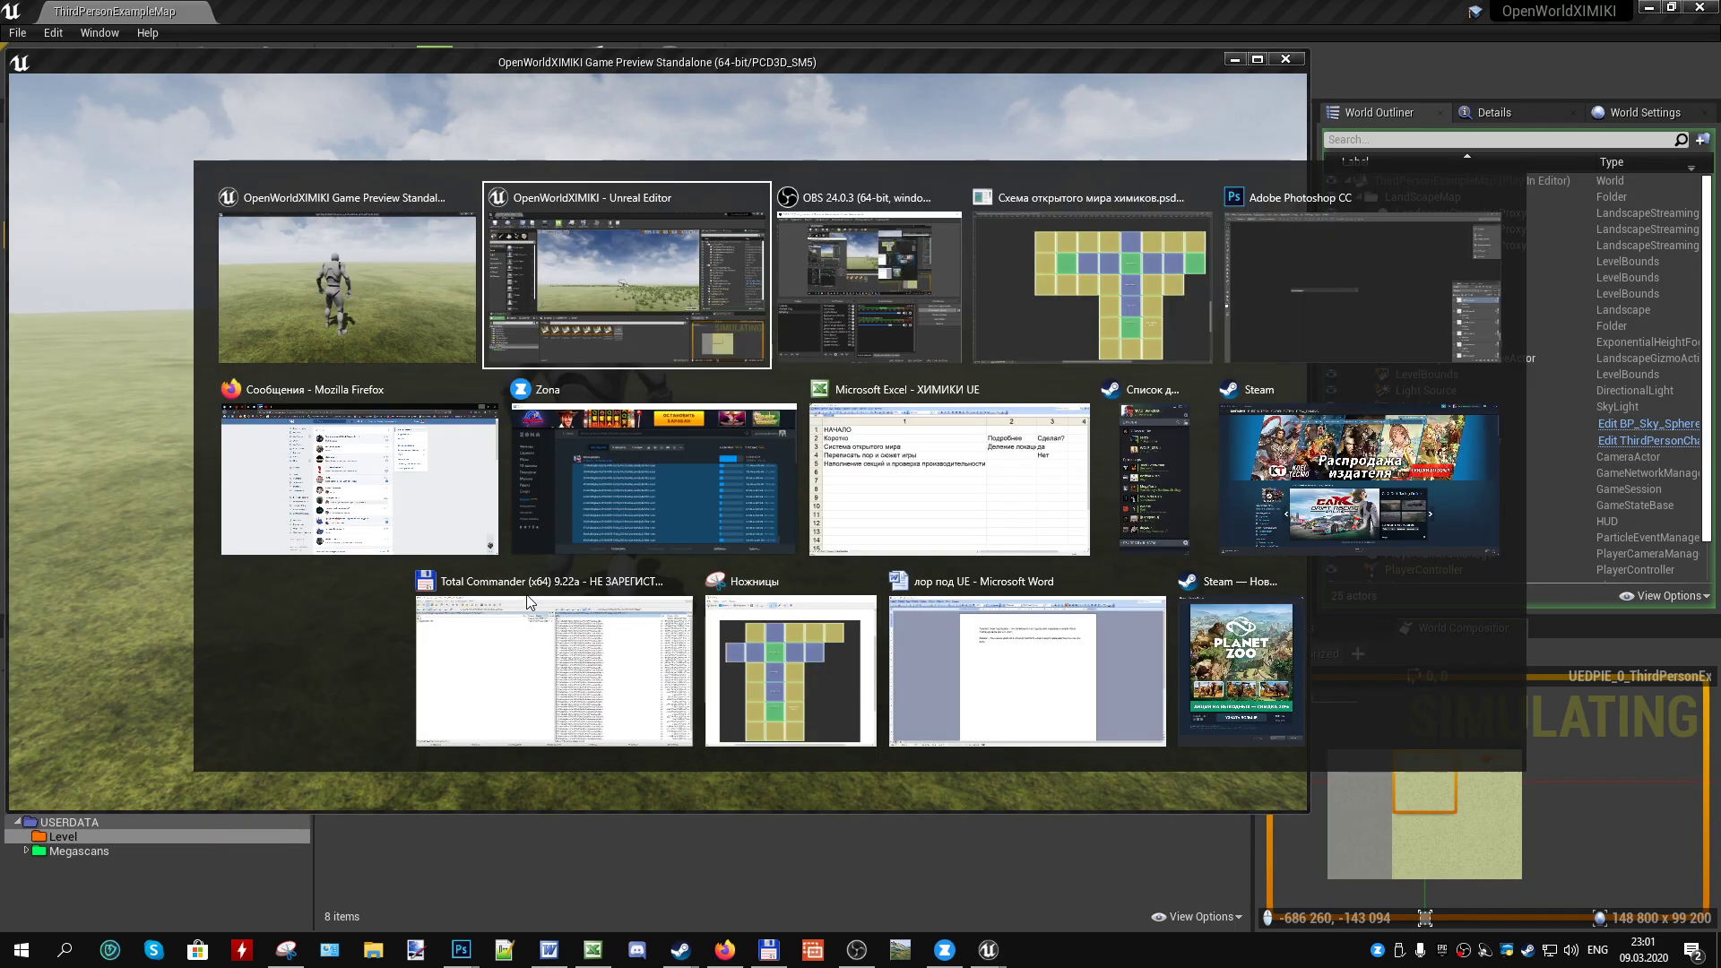
key("alt+Tab")
key("alt+Tab")
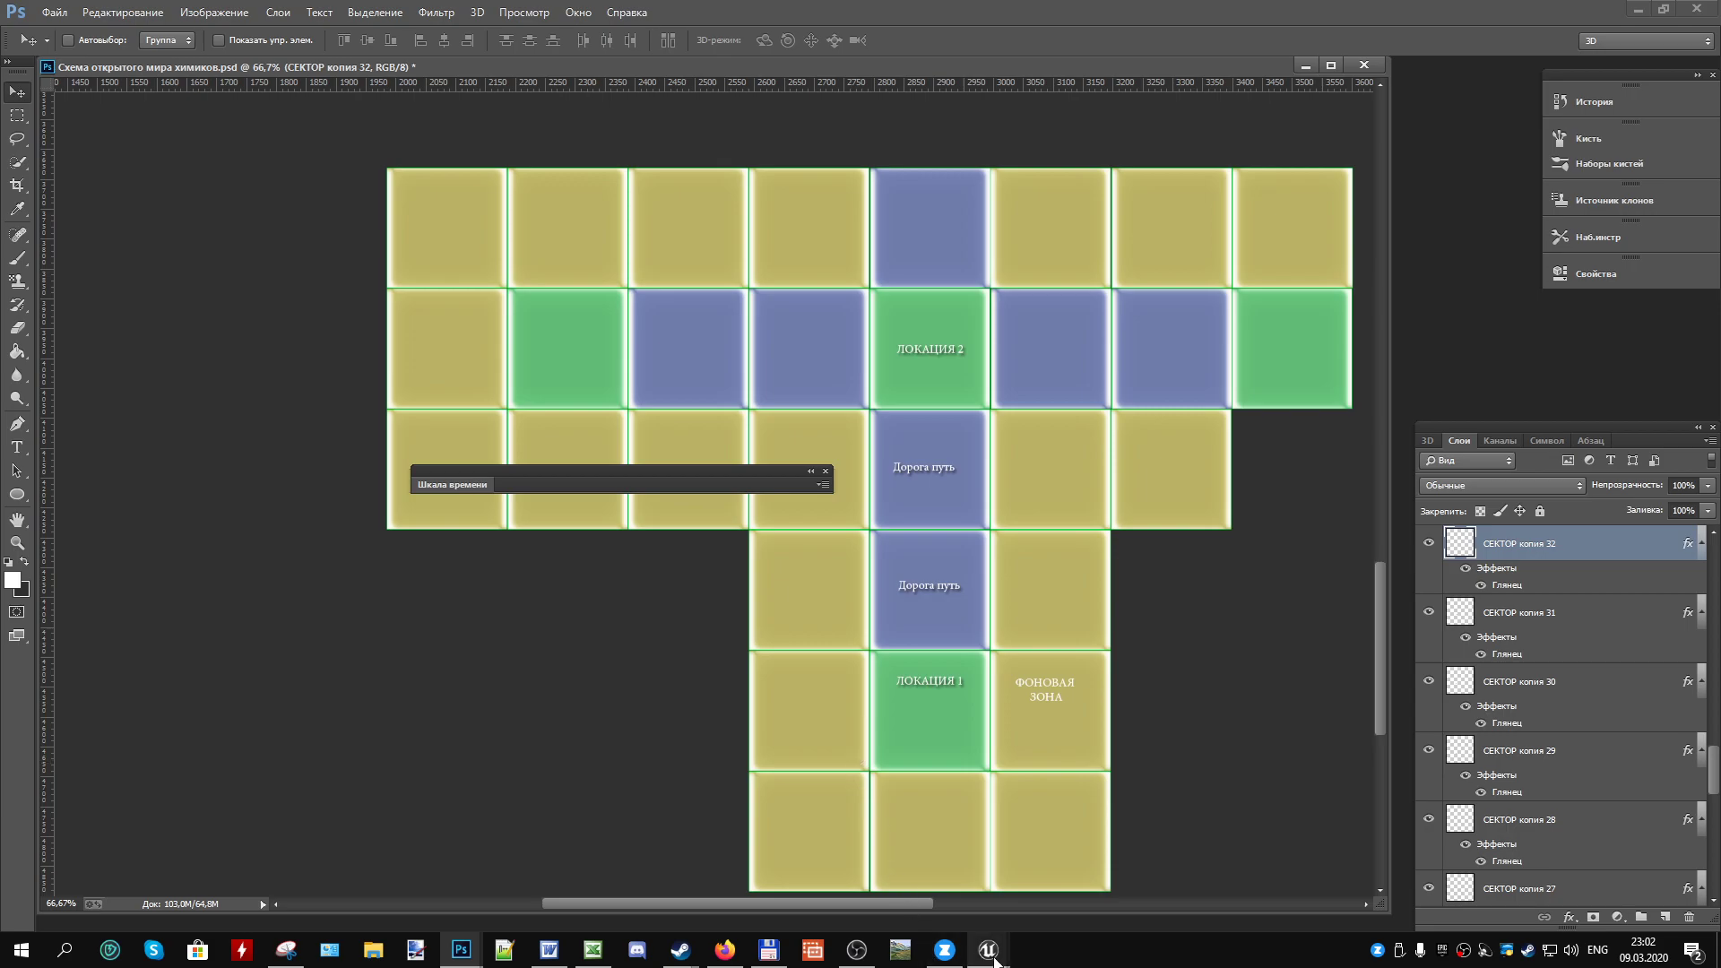
- Briefly check the game preview, revisit the Photoshop plan, then return to the Unreal Editor
mouse_move(989, 950)
left_click(1080, 856)
left_click(950, 797)
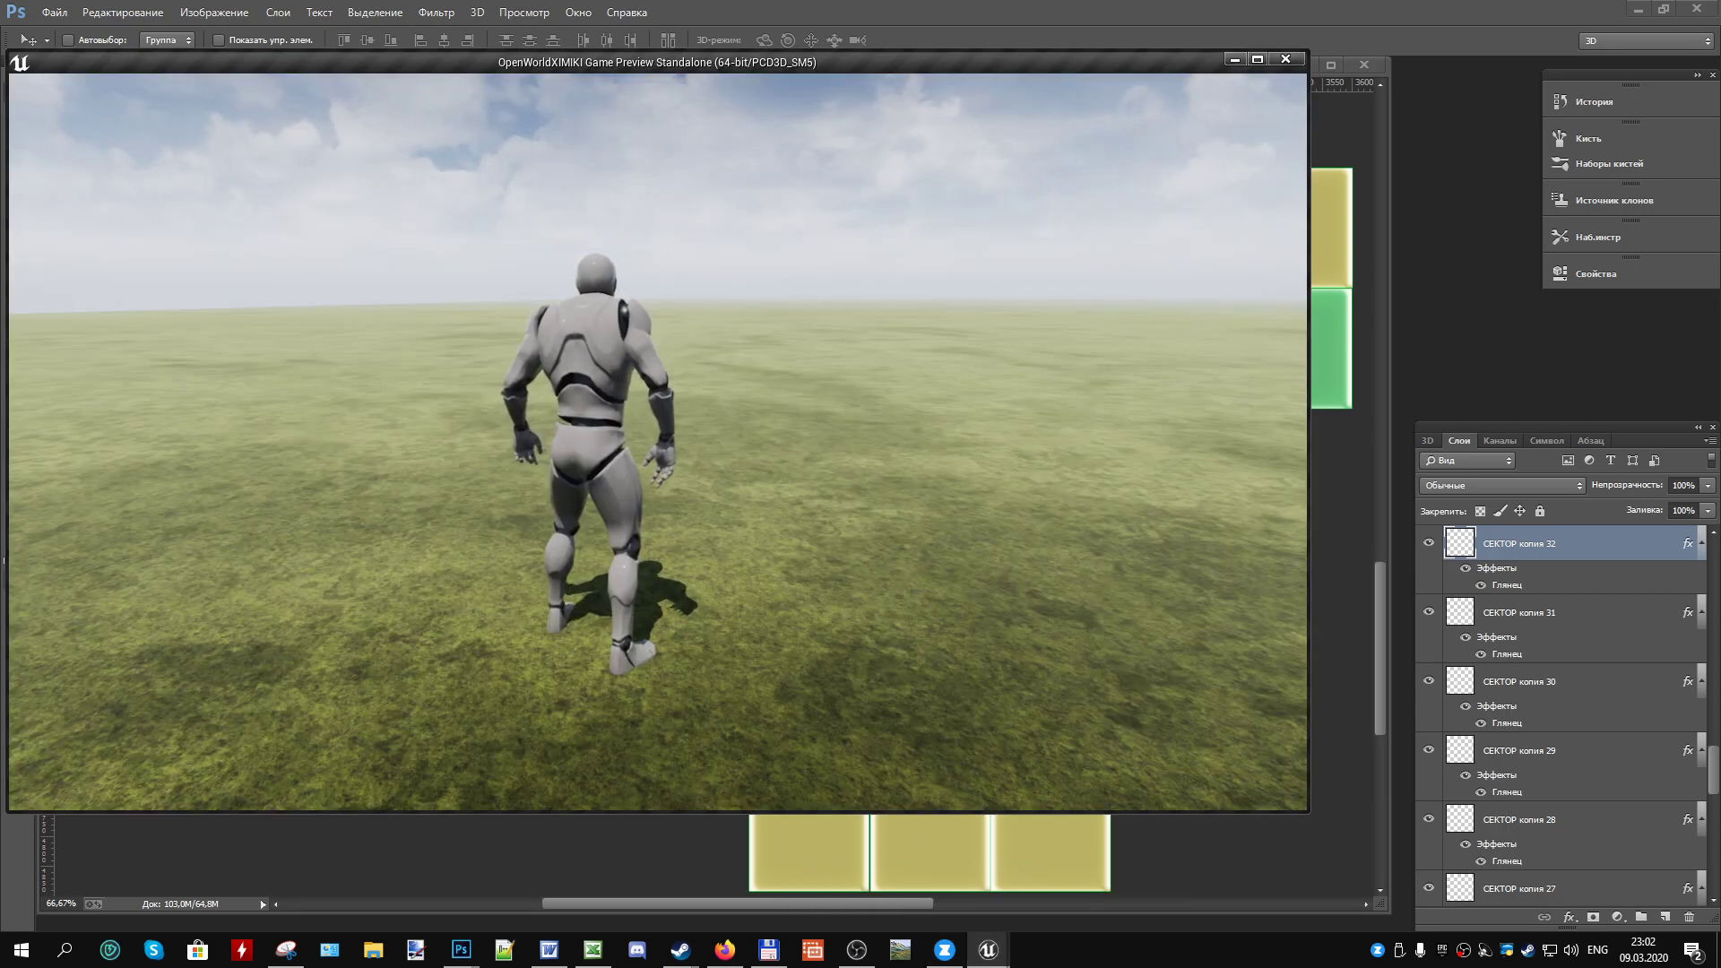
key("alt+Tab")
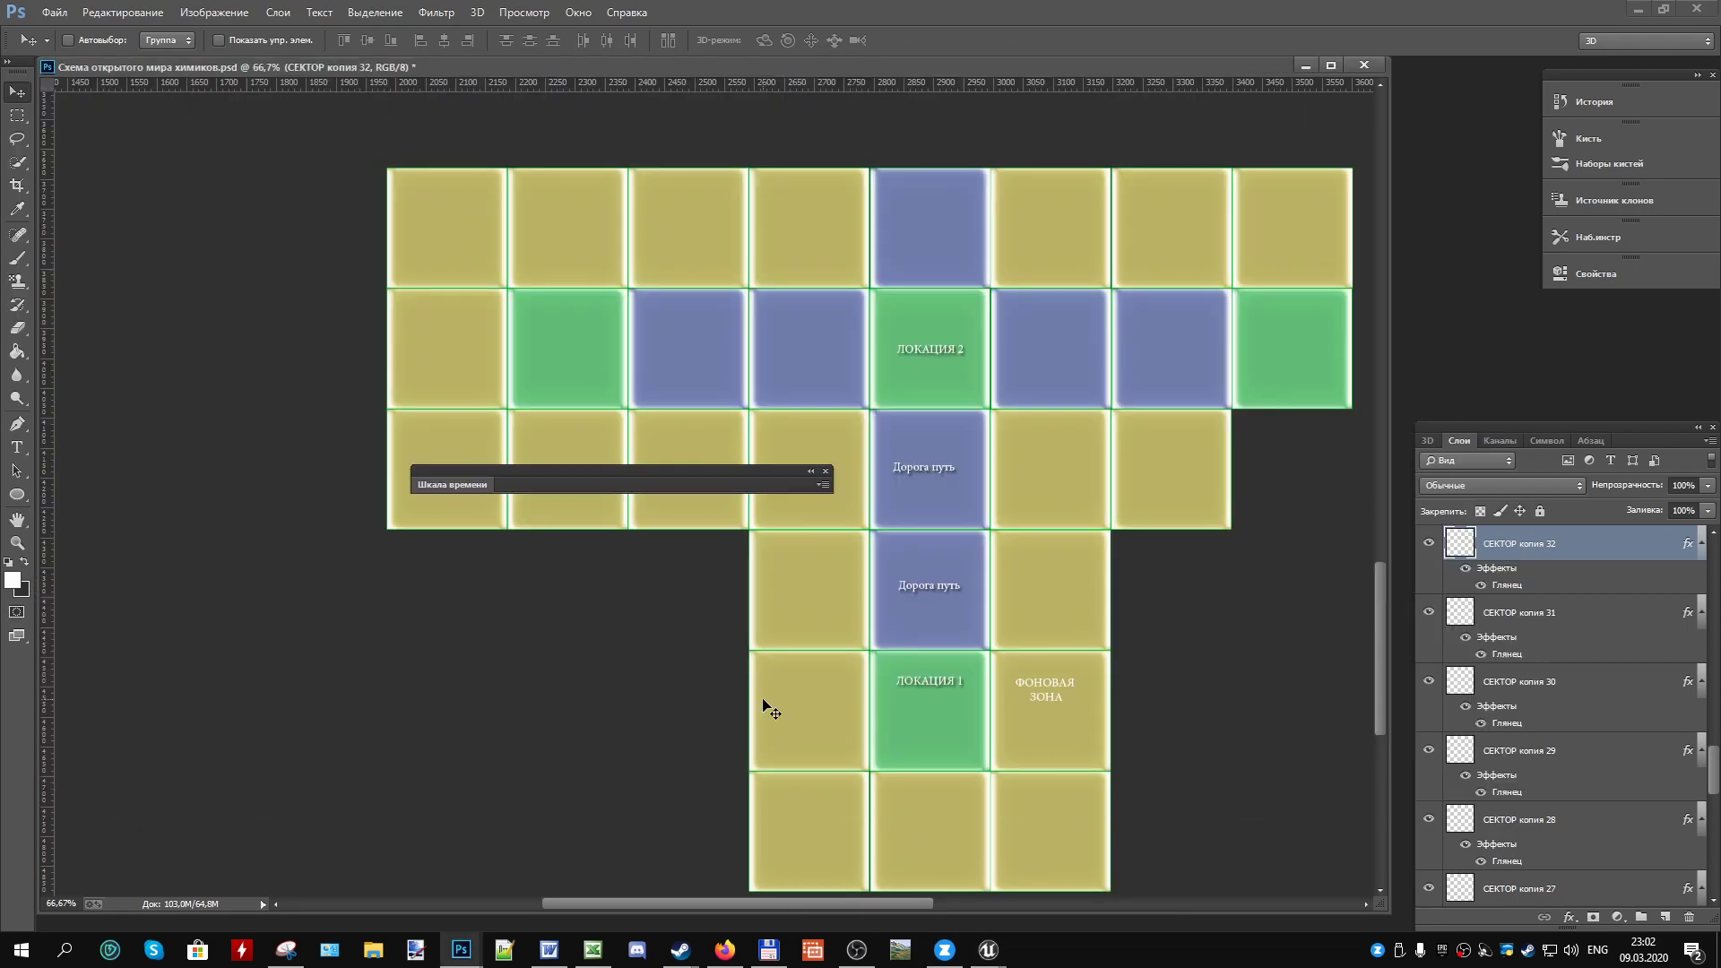
mouse_move(989, 949)
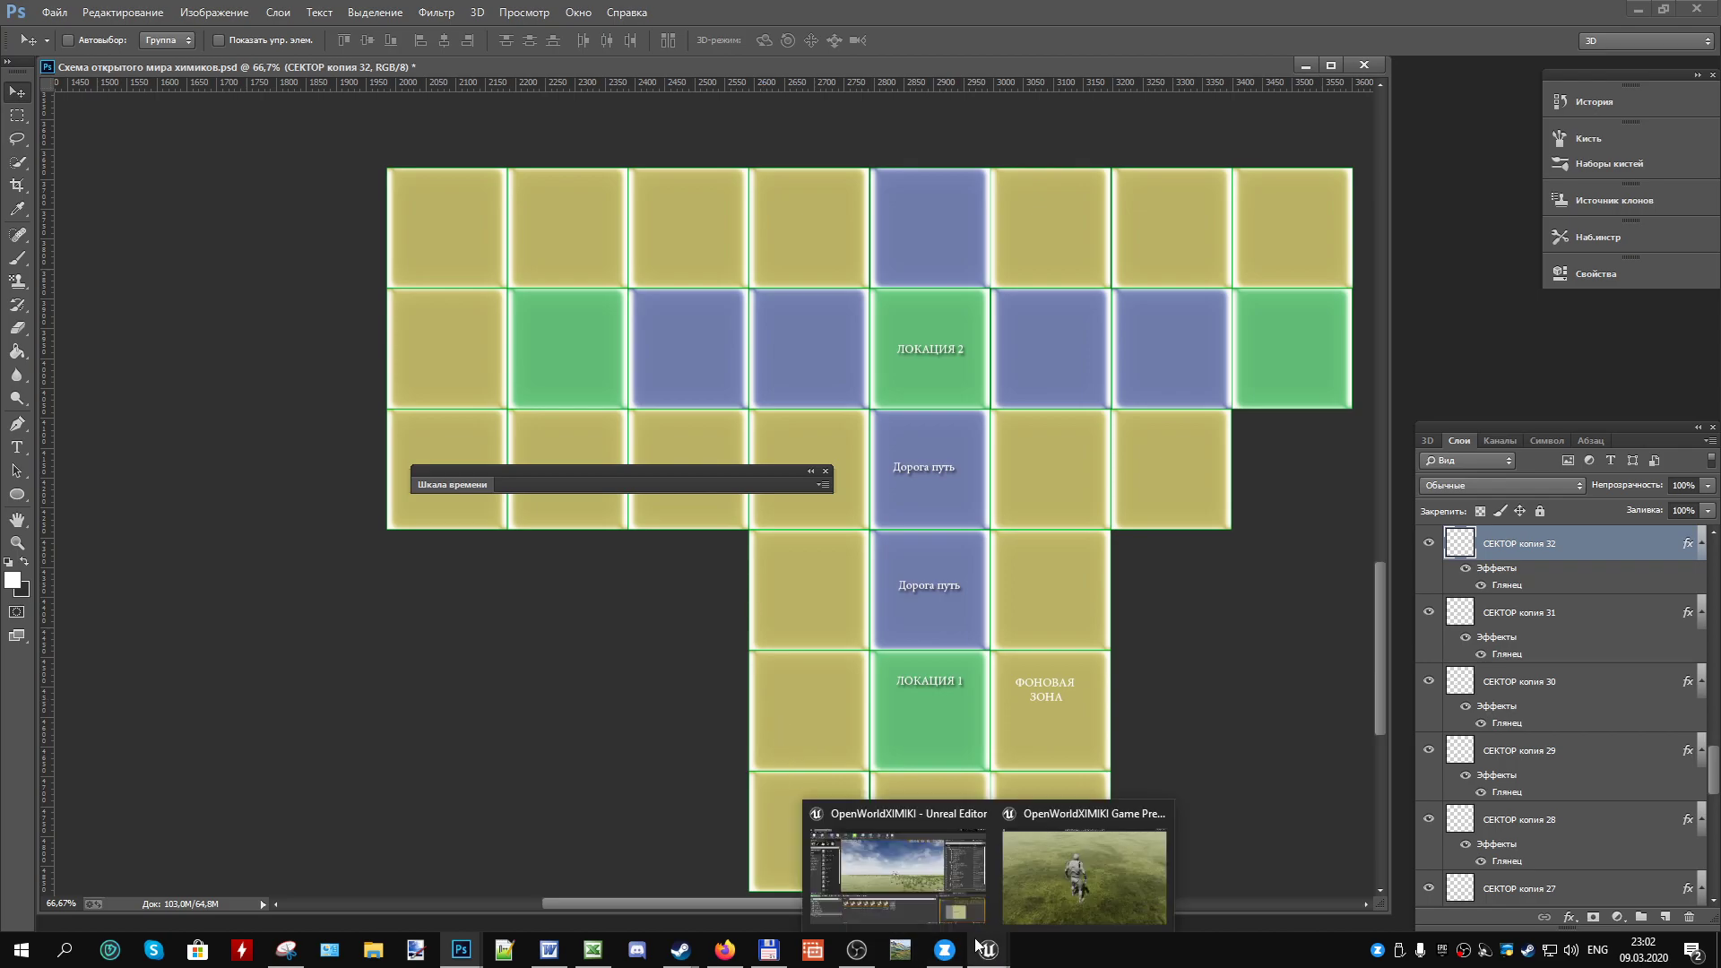
left_click(954, 900)
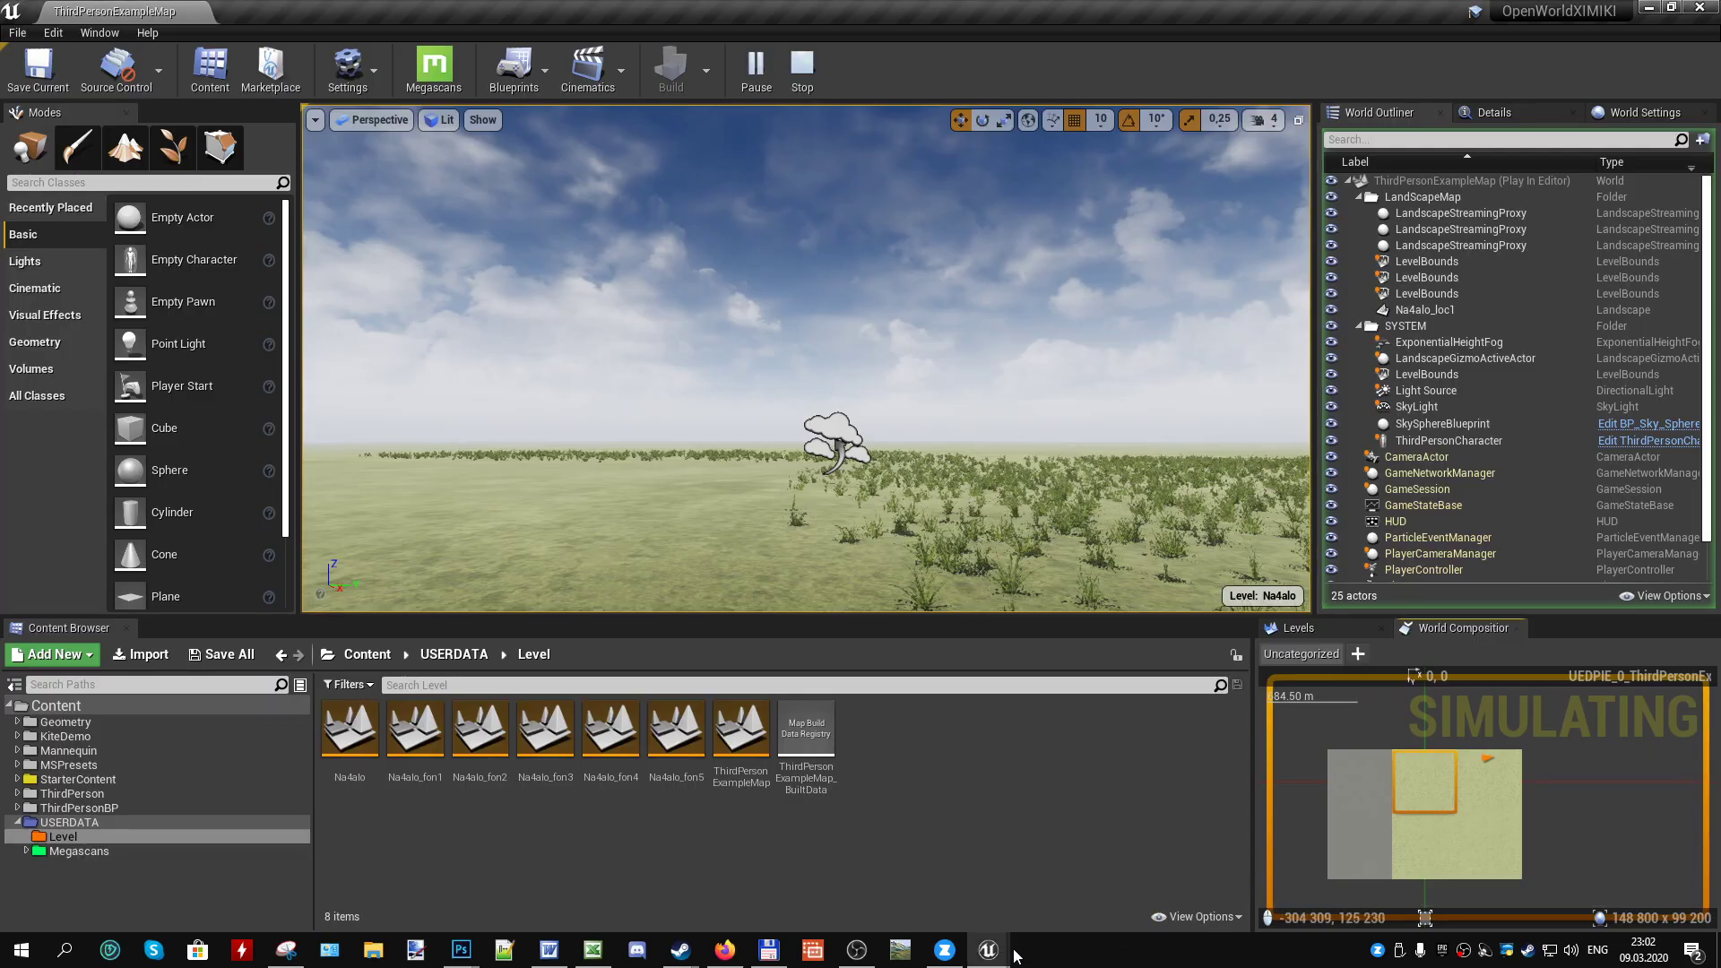
- Bring the game preview forward and run the mannequin ahead, veering left across the landscape
left_click(1032, 897)
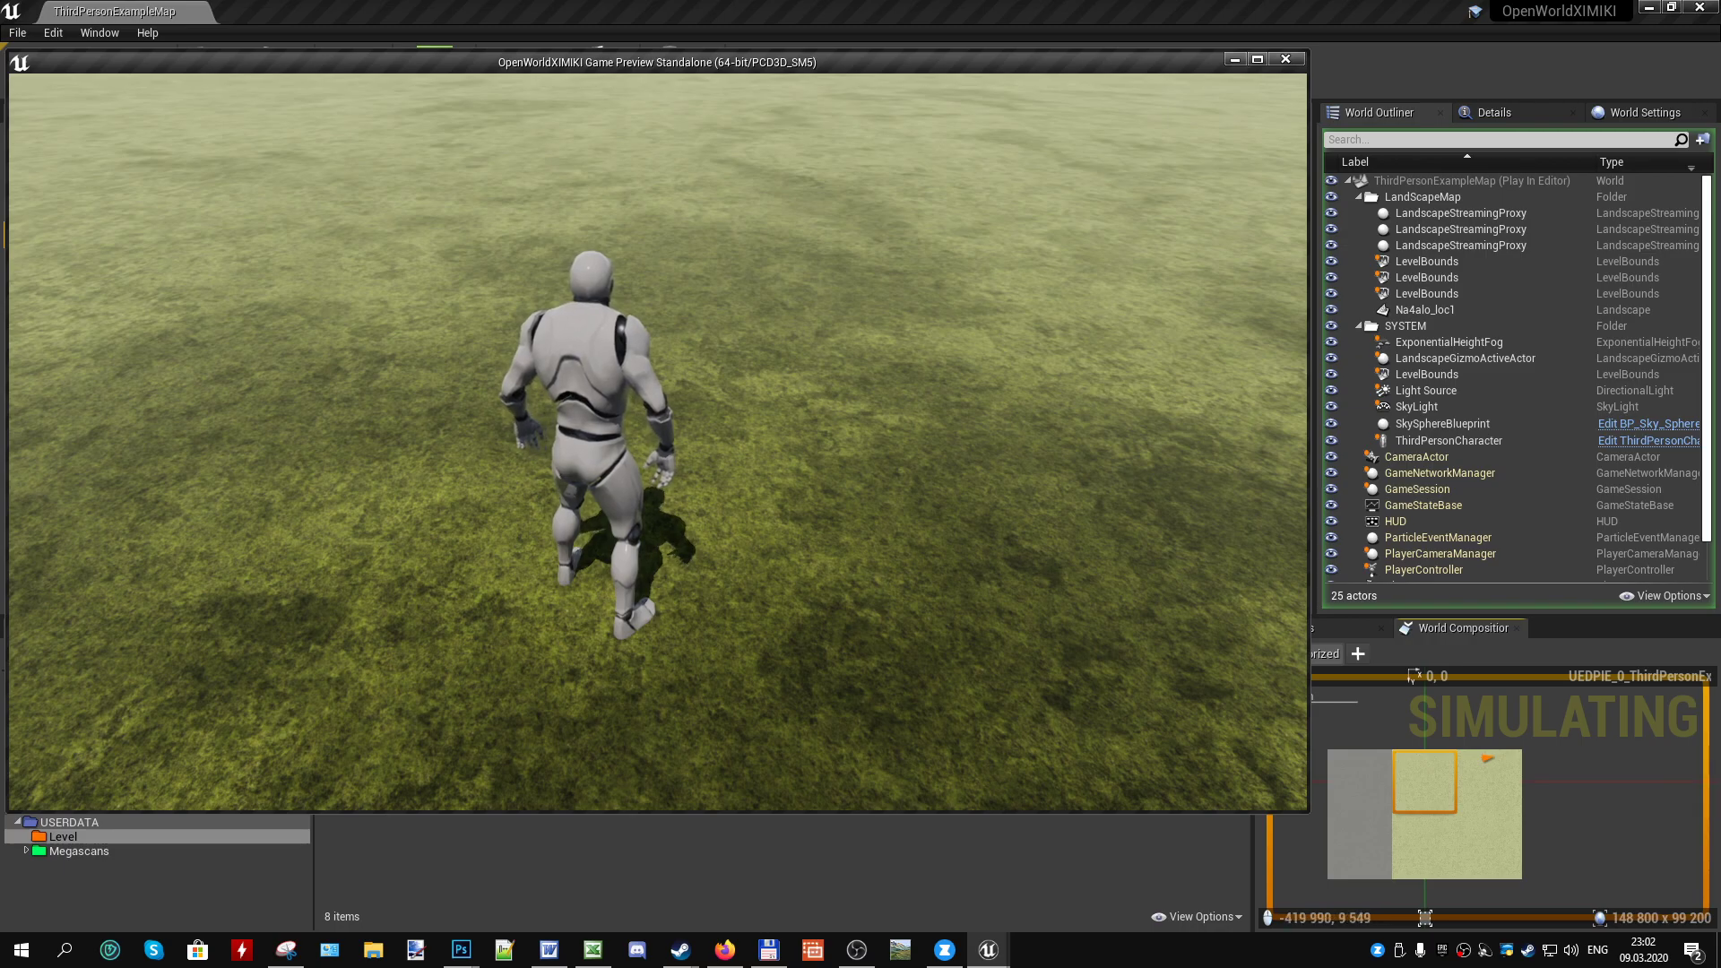
key("w")
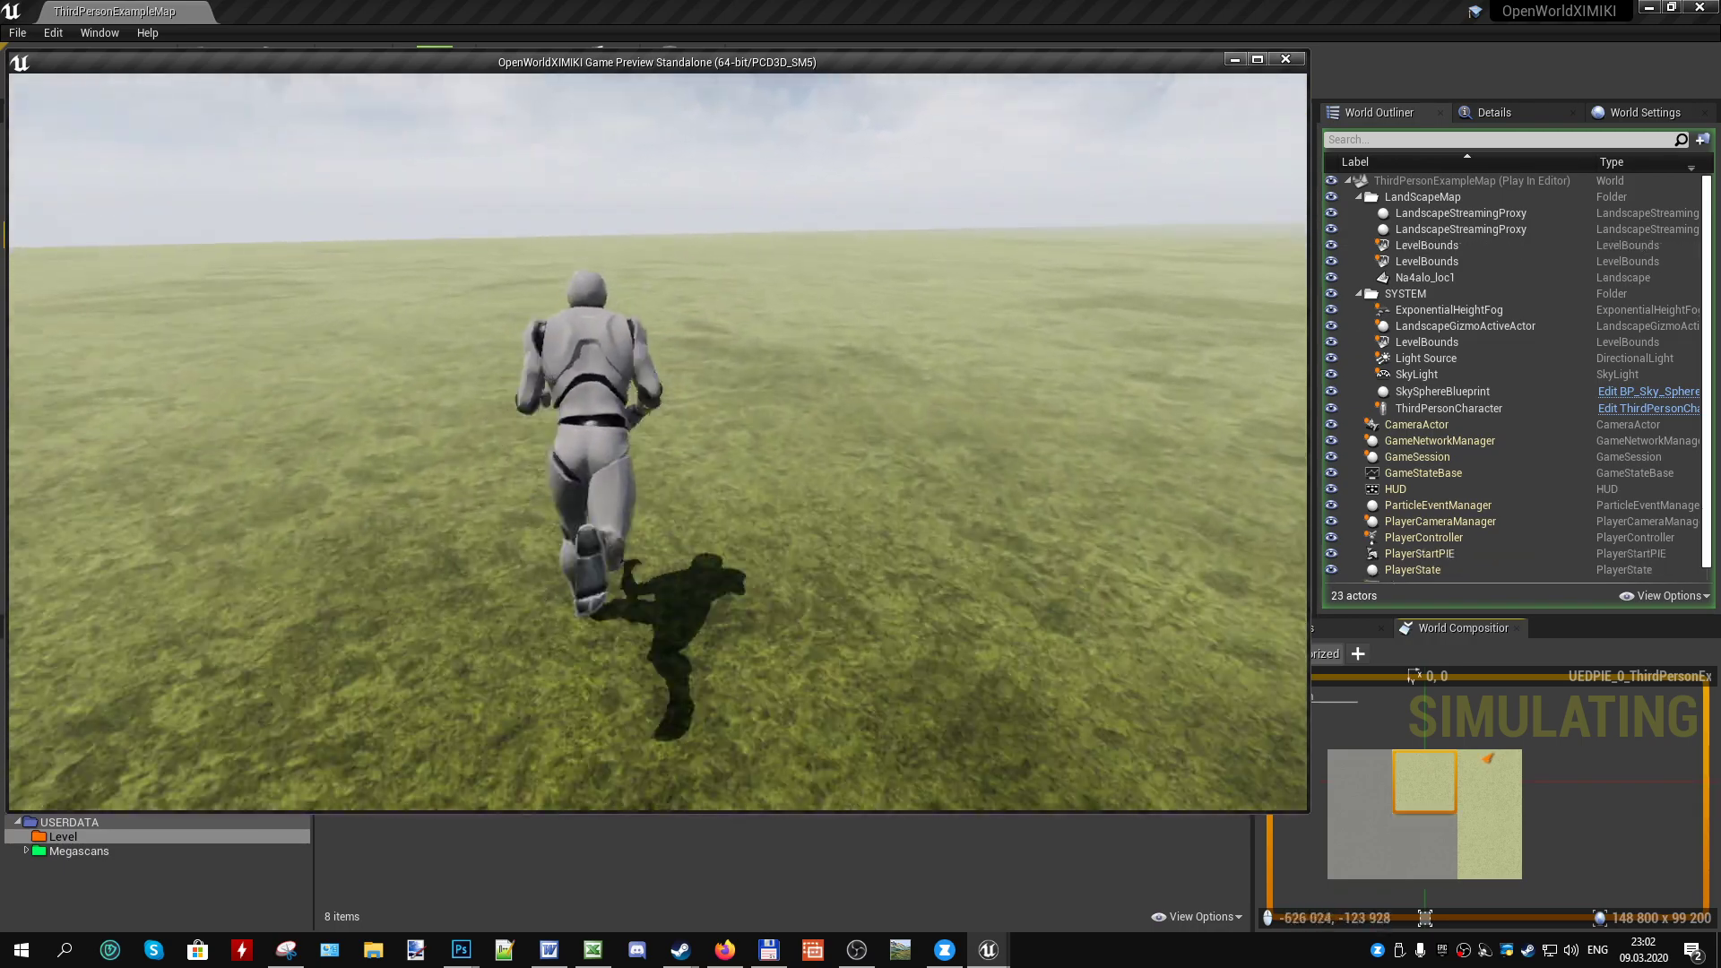
key("a")
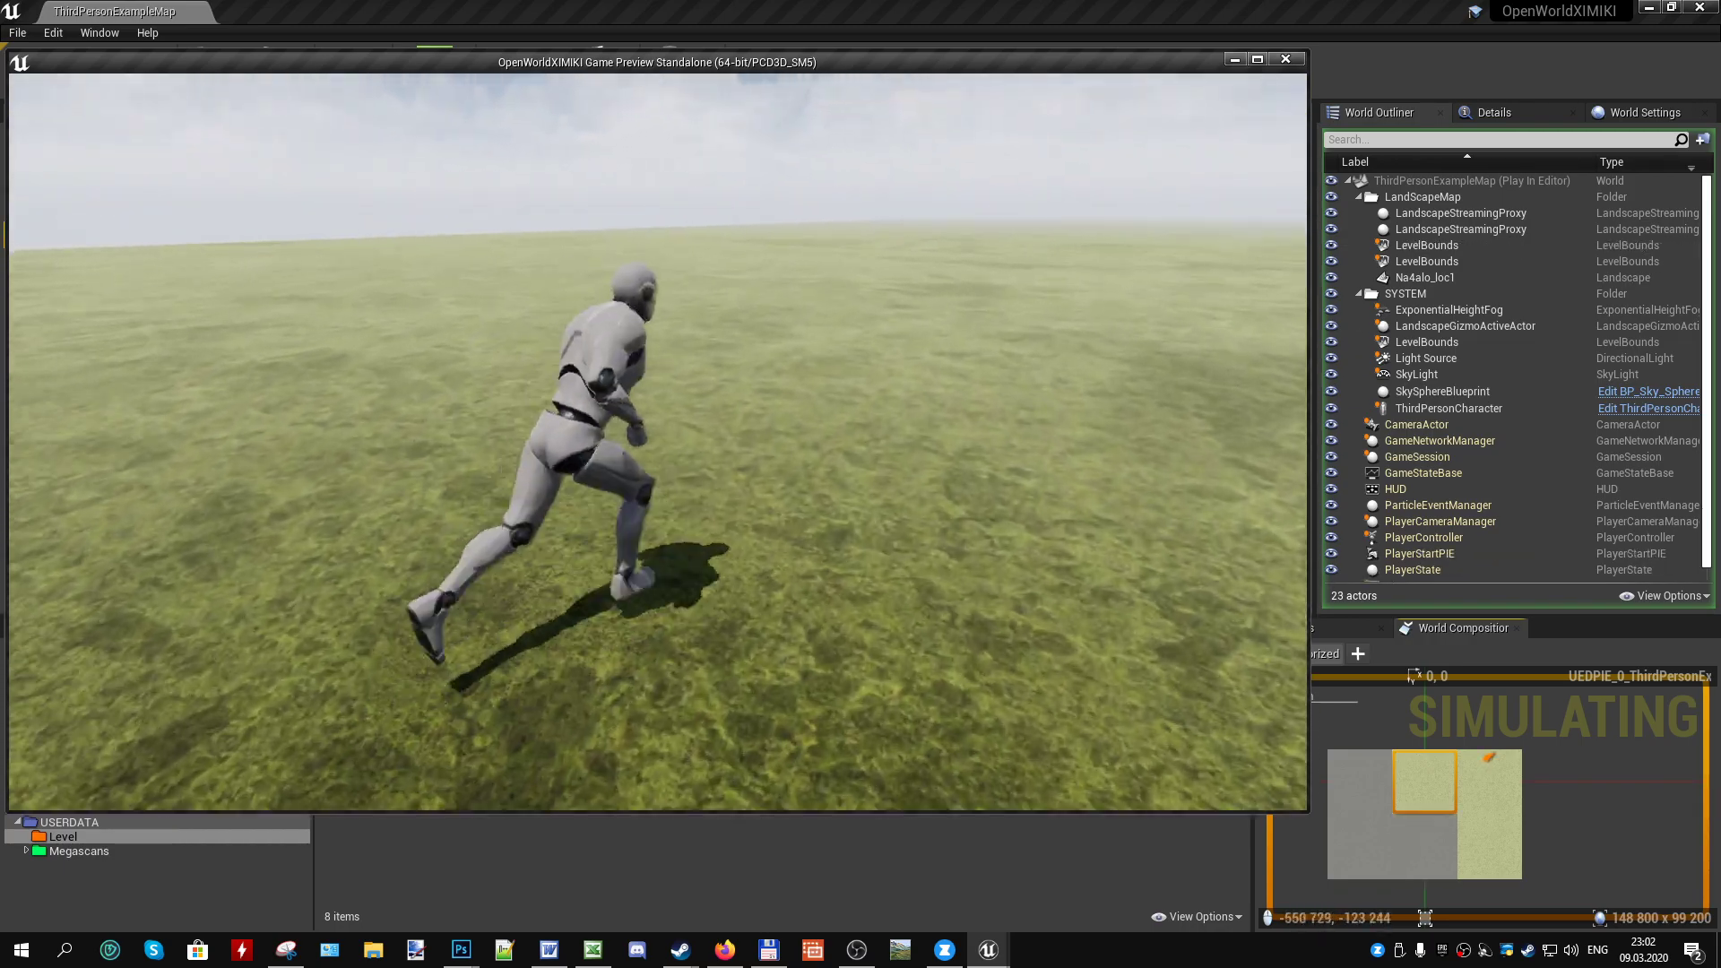
key("w")
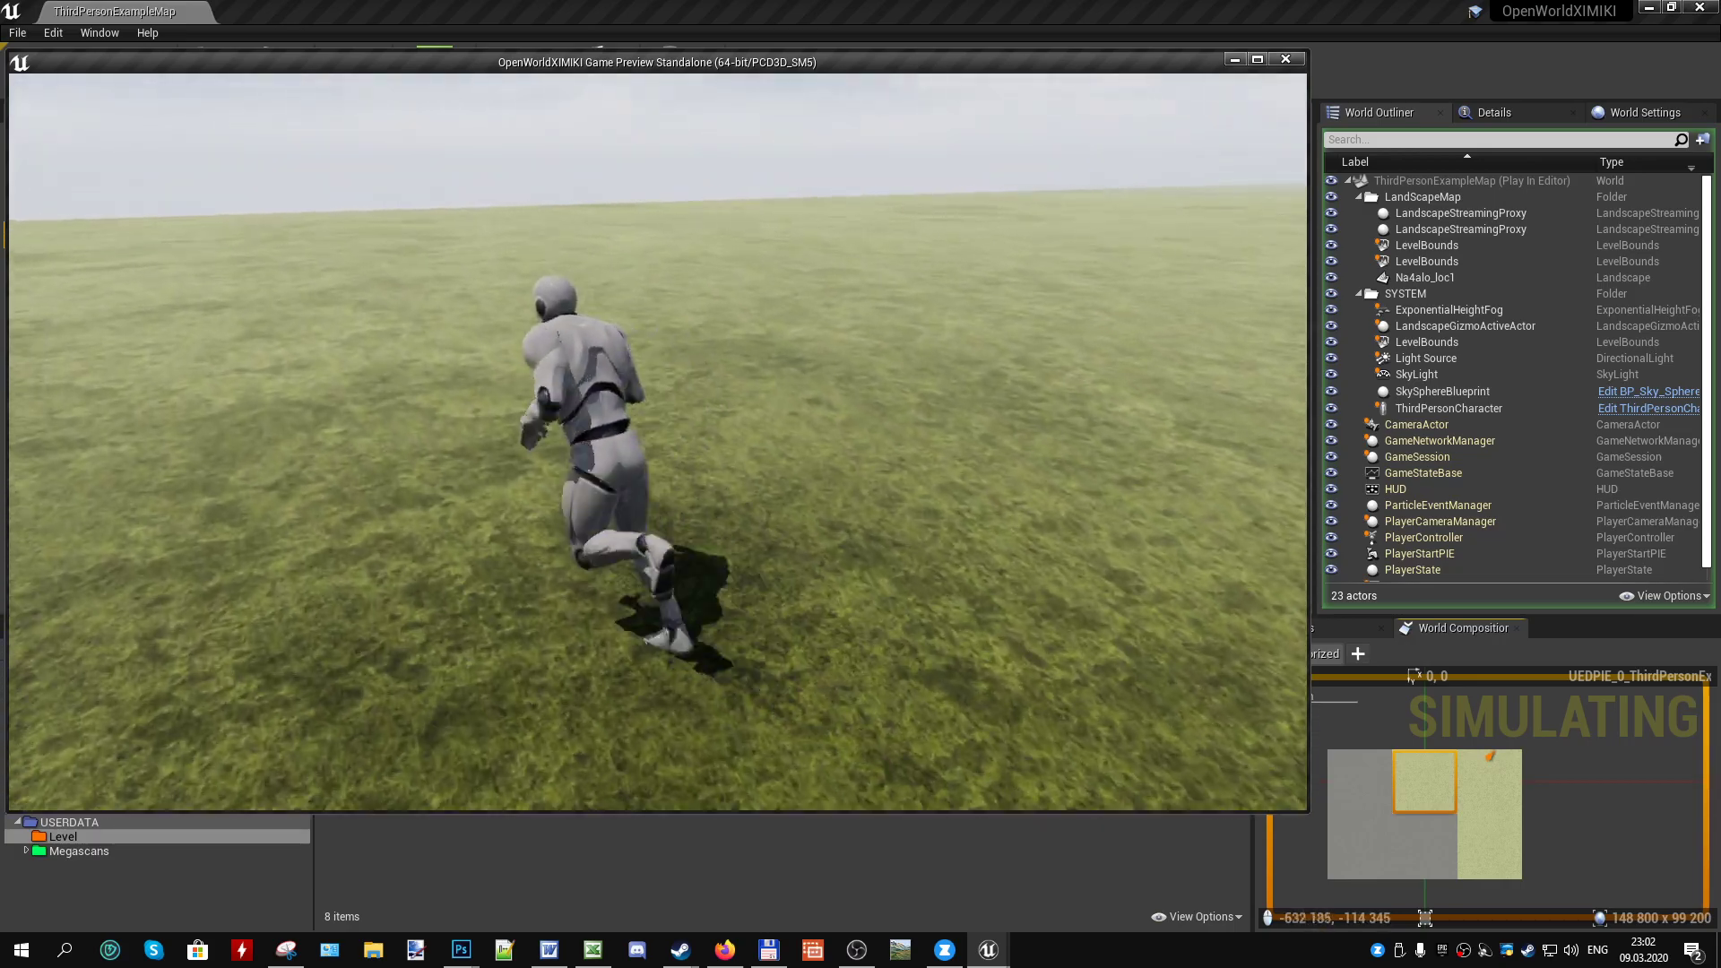
key("a")
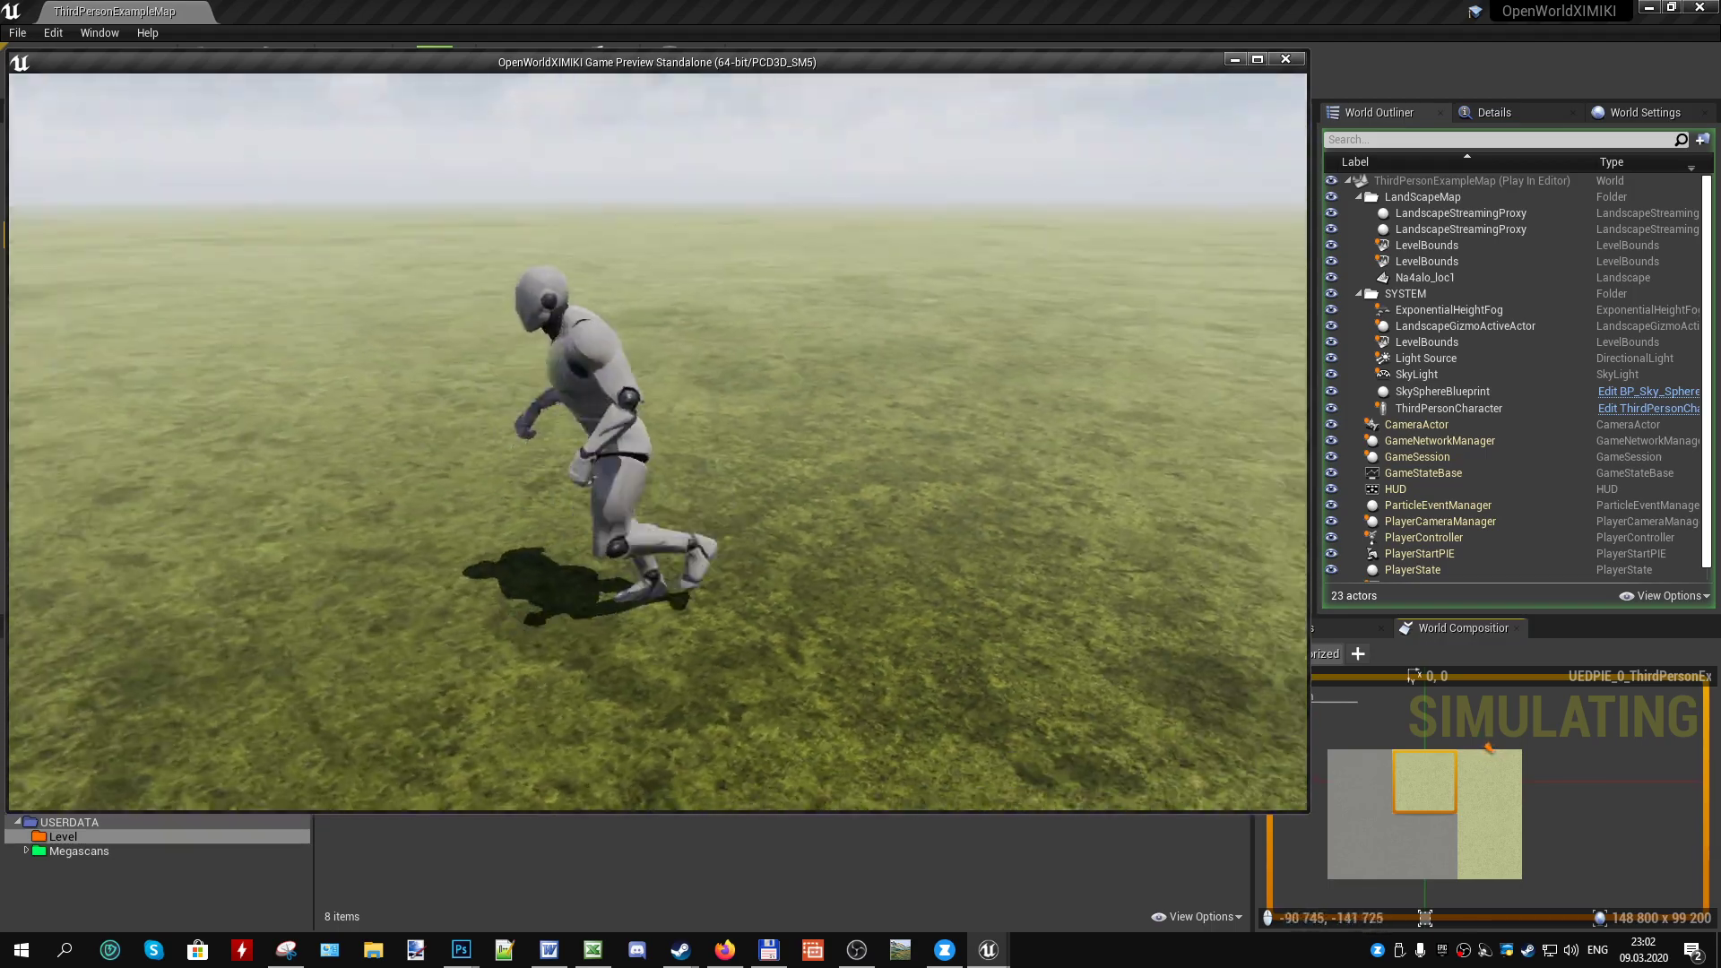
key("w")
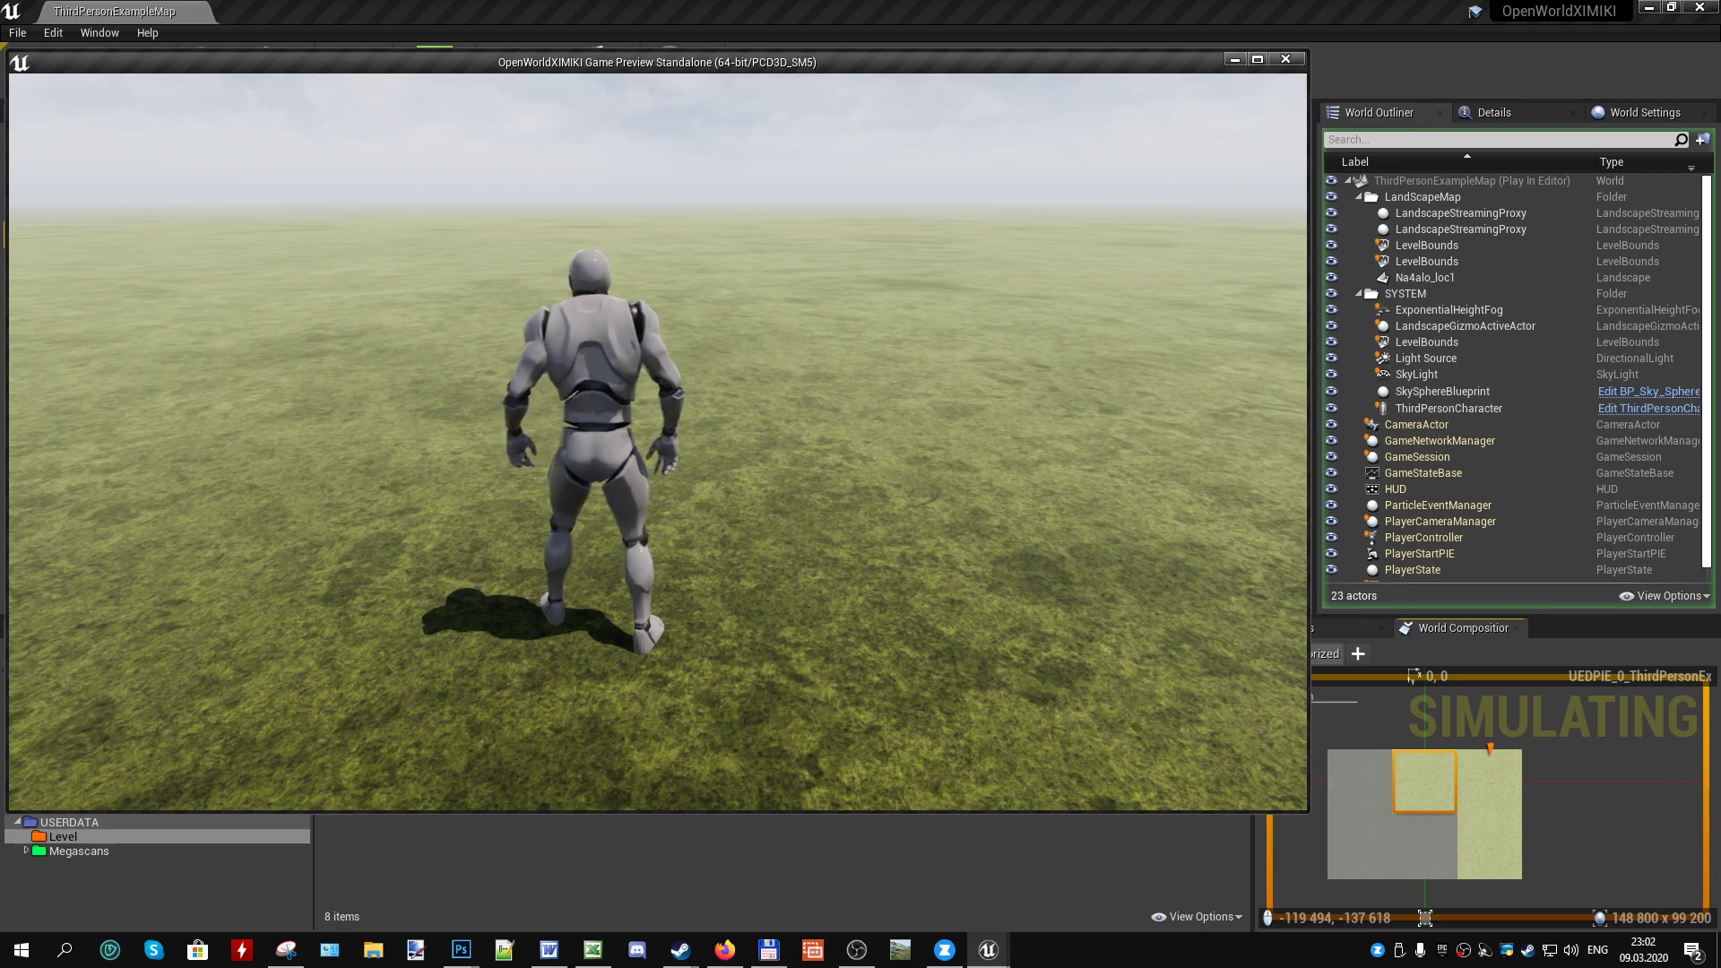
- Walk the mannequin toward the camera and right, run it away, then return to the editor
key("s")
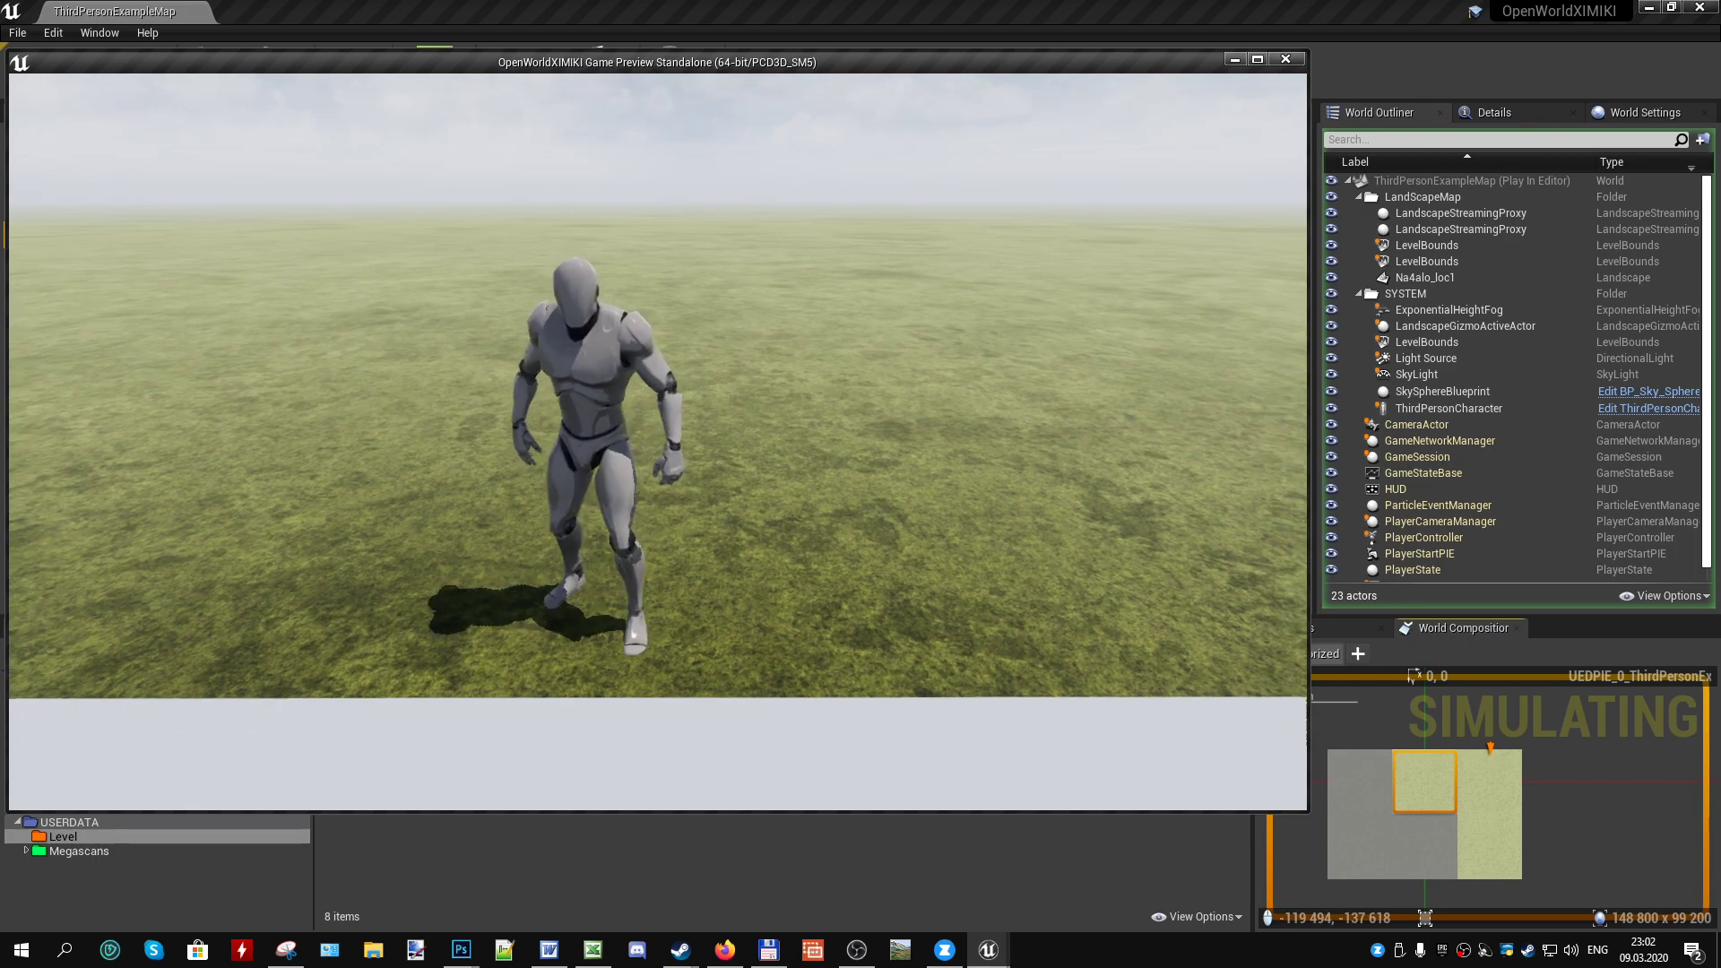
key("d")
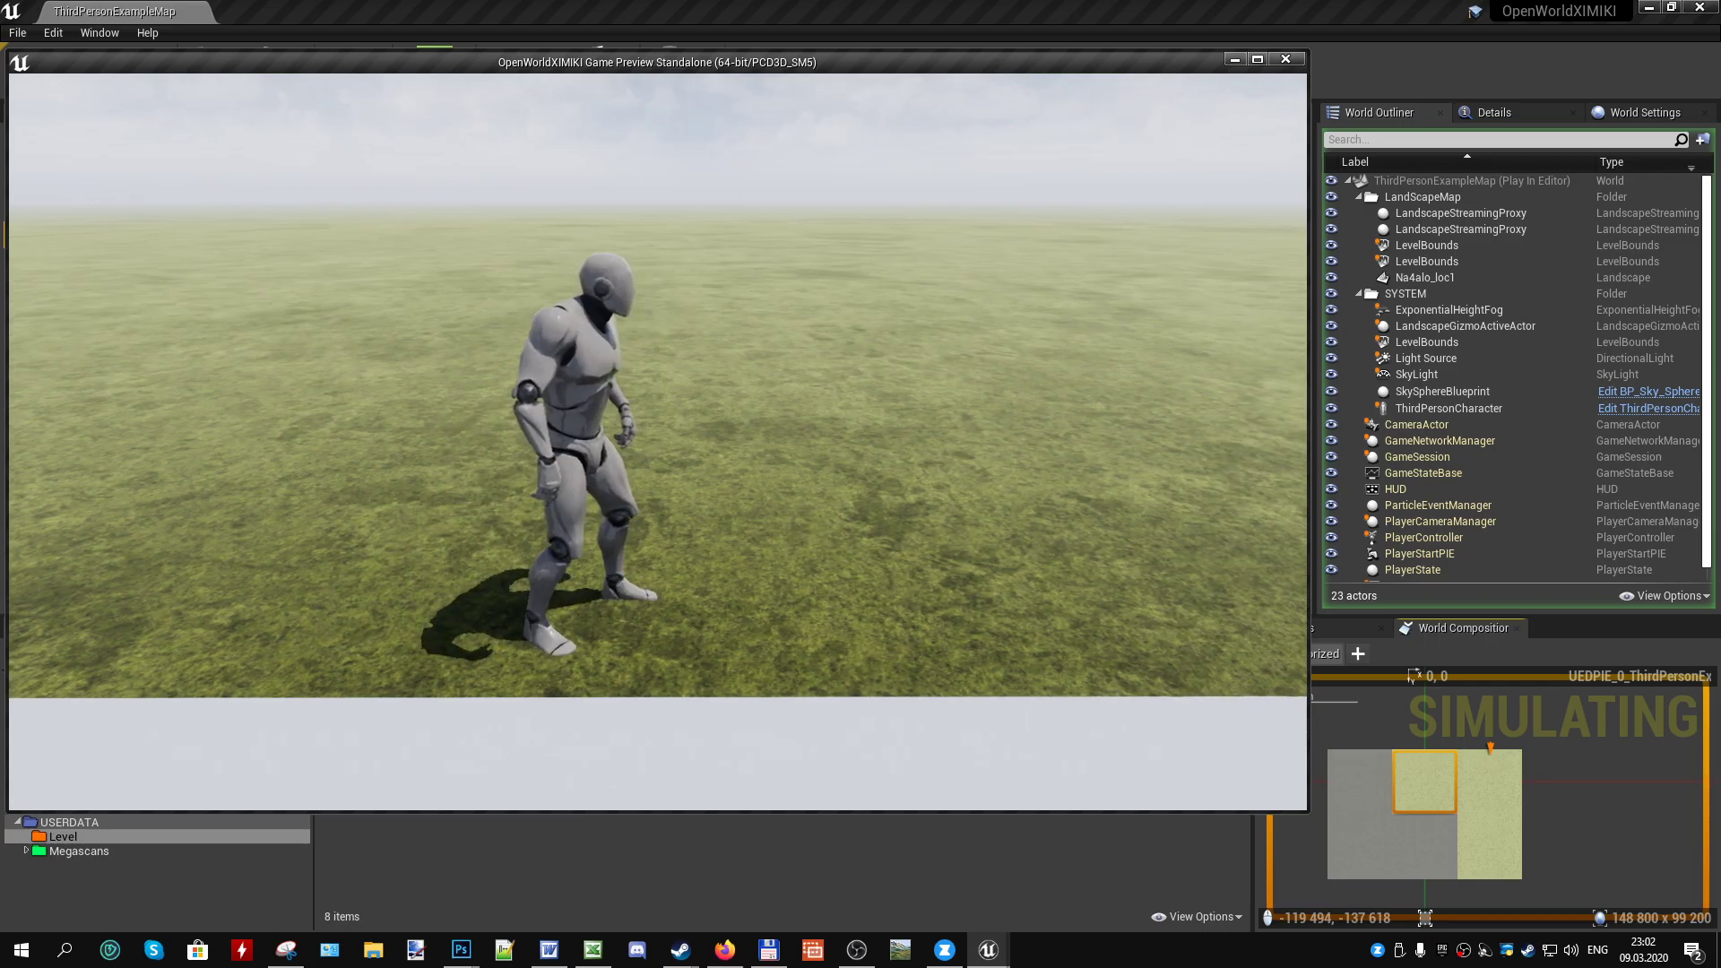
key("w")
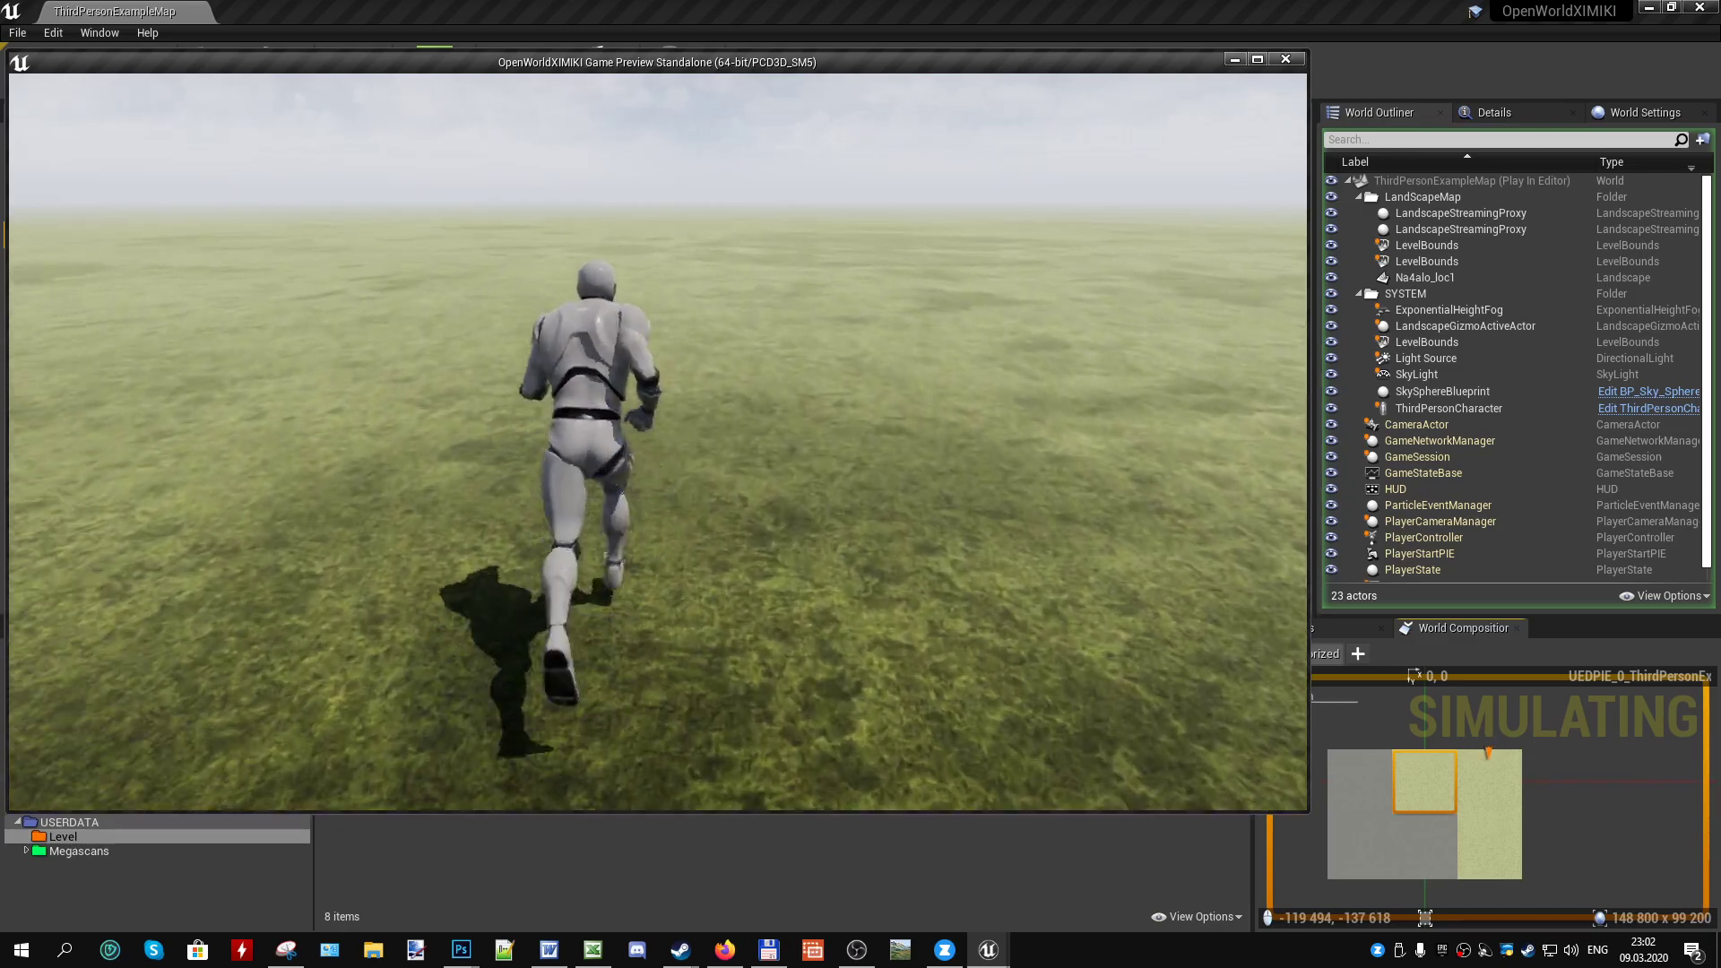
key("w")
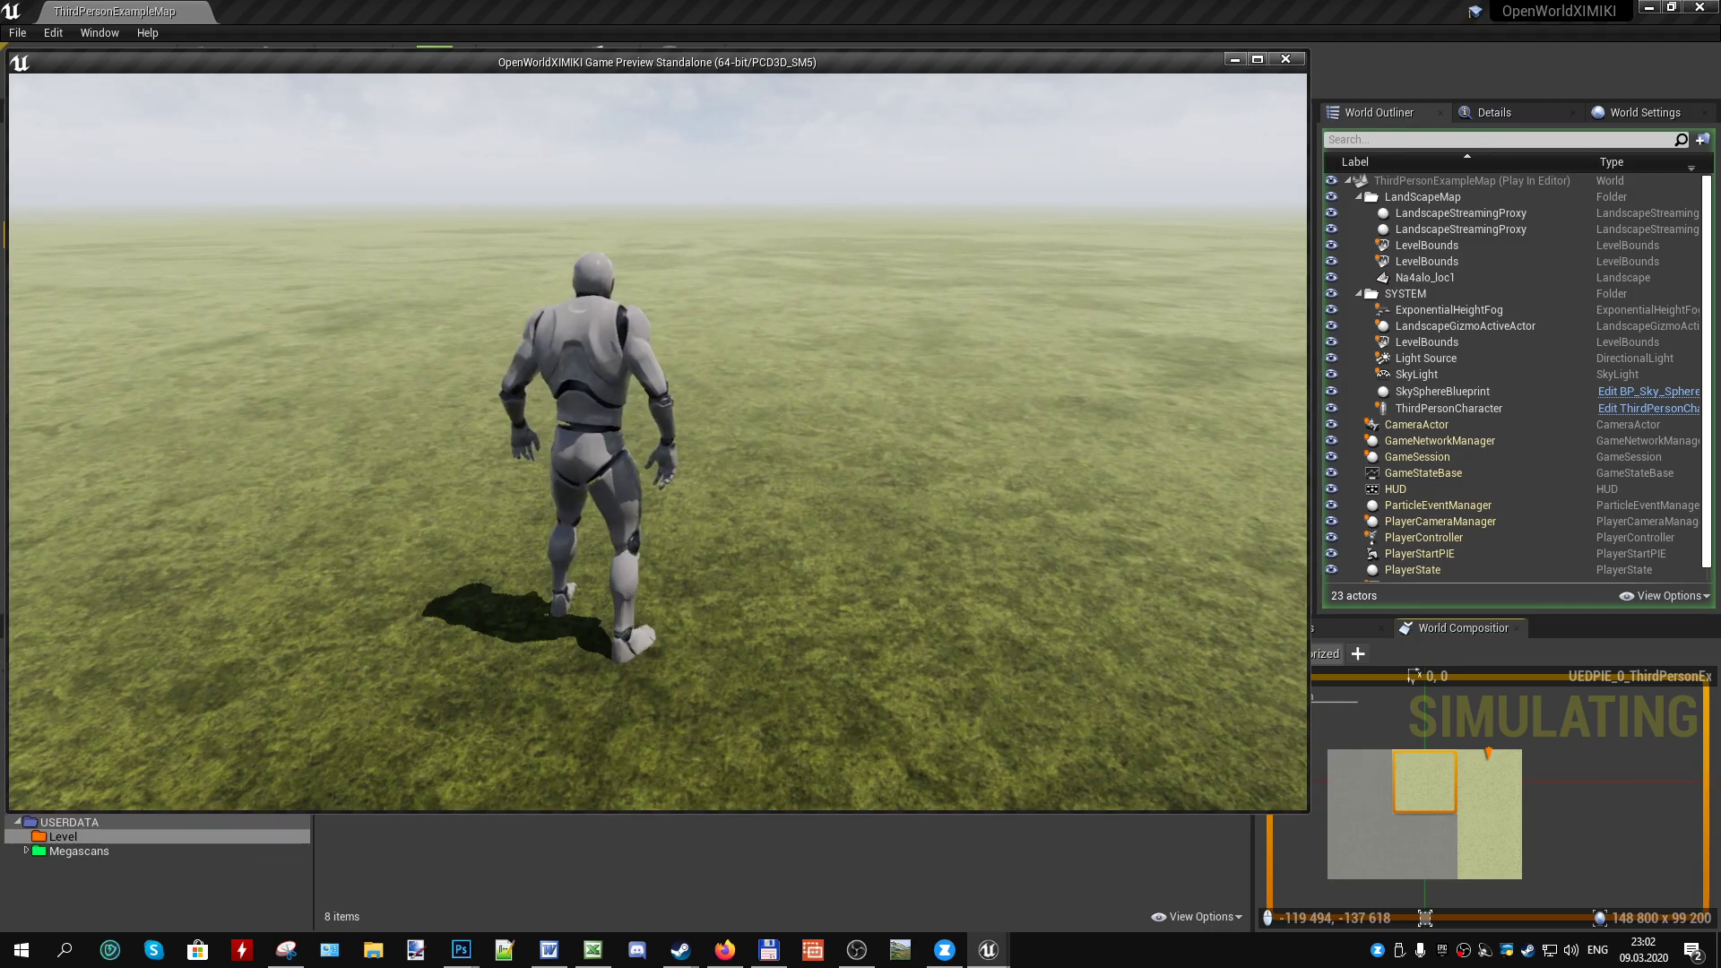
key("alt+Tab")
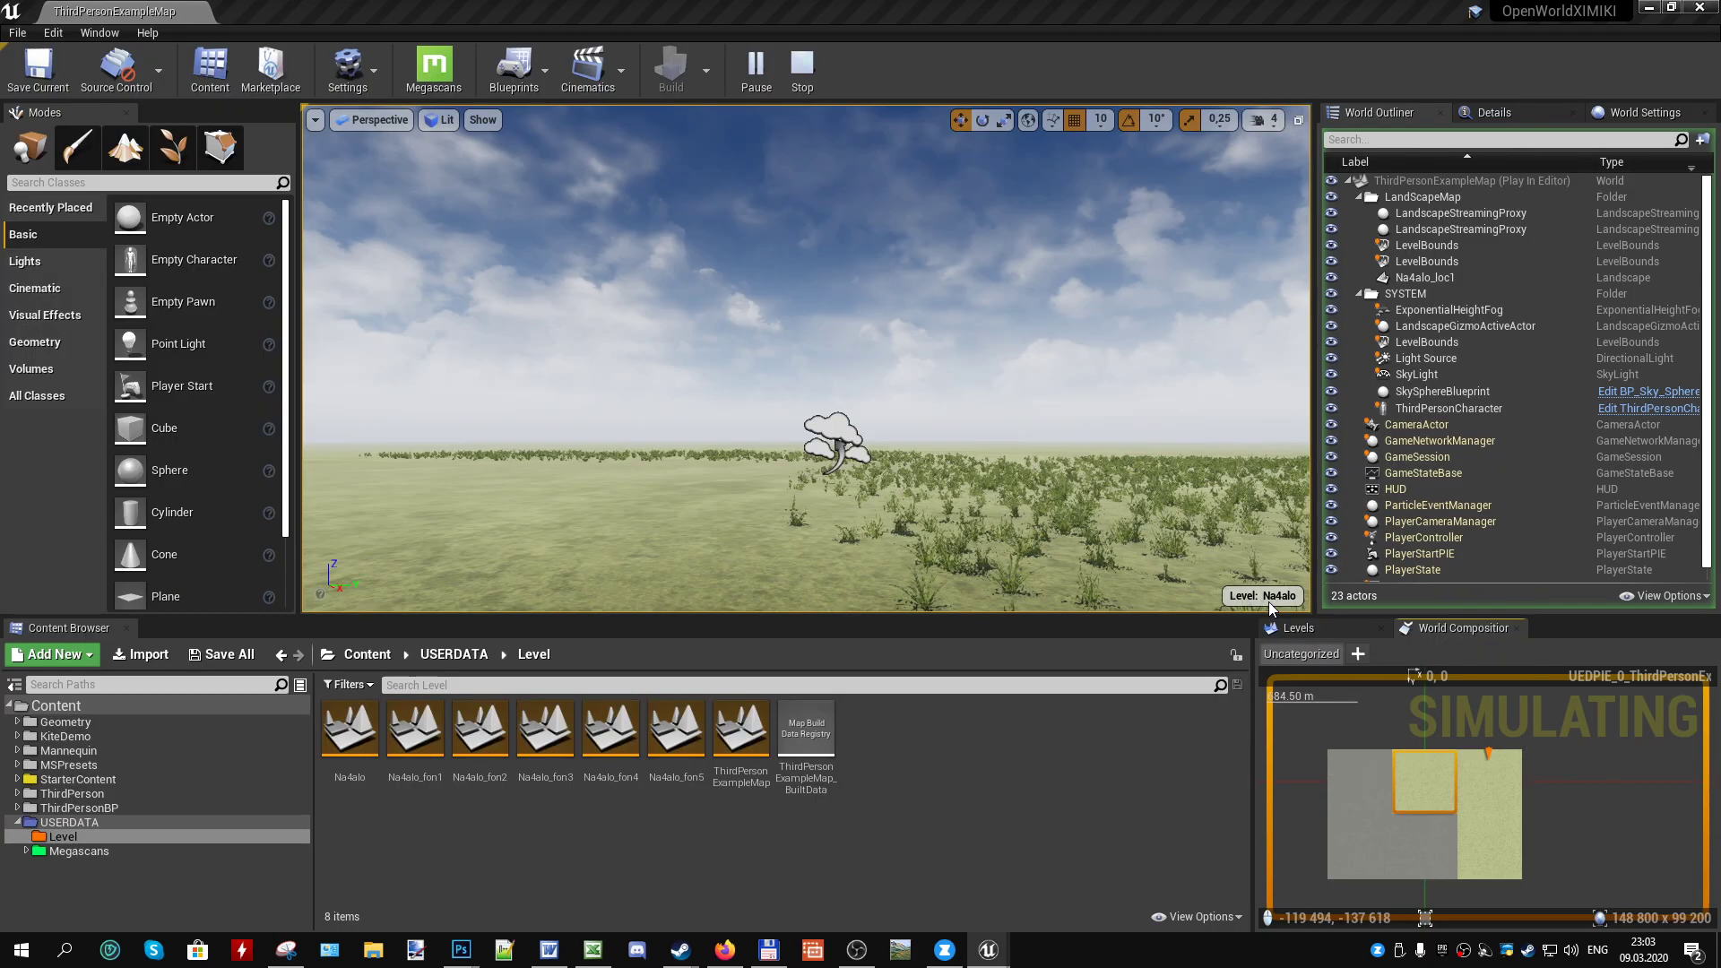
- Bring OBS Studio to the front and move its window fully onto the screen
left_click(856, 949)
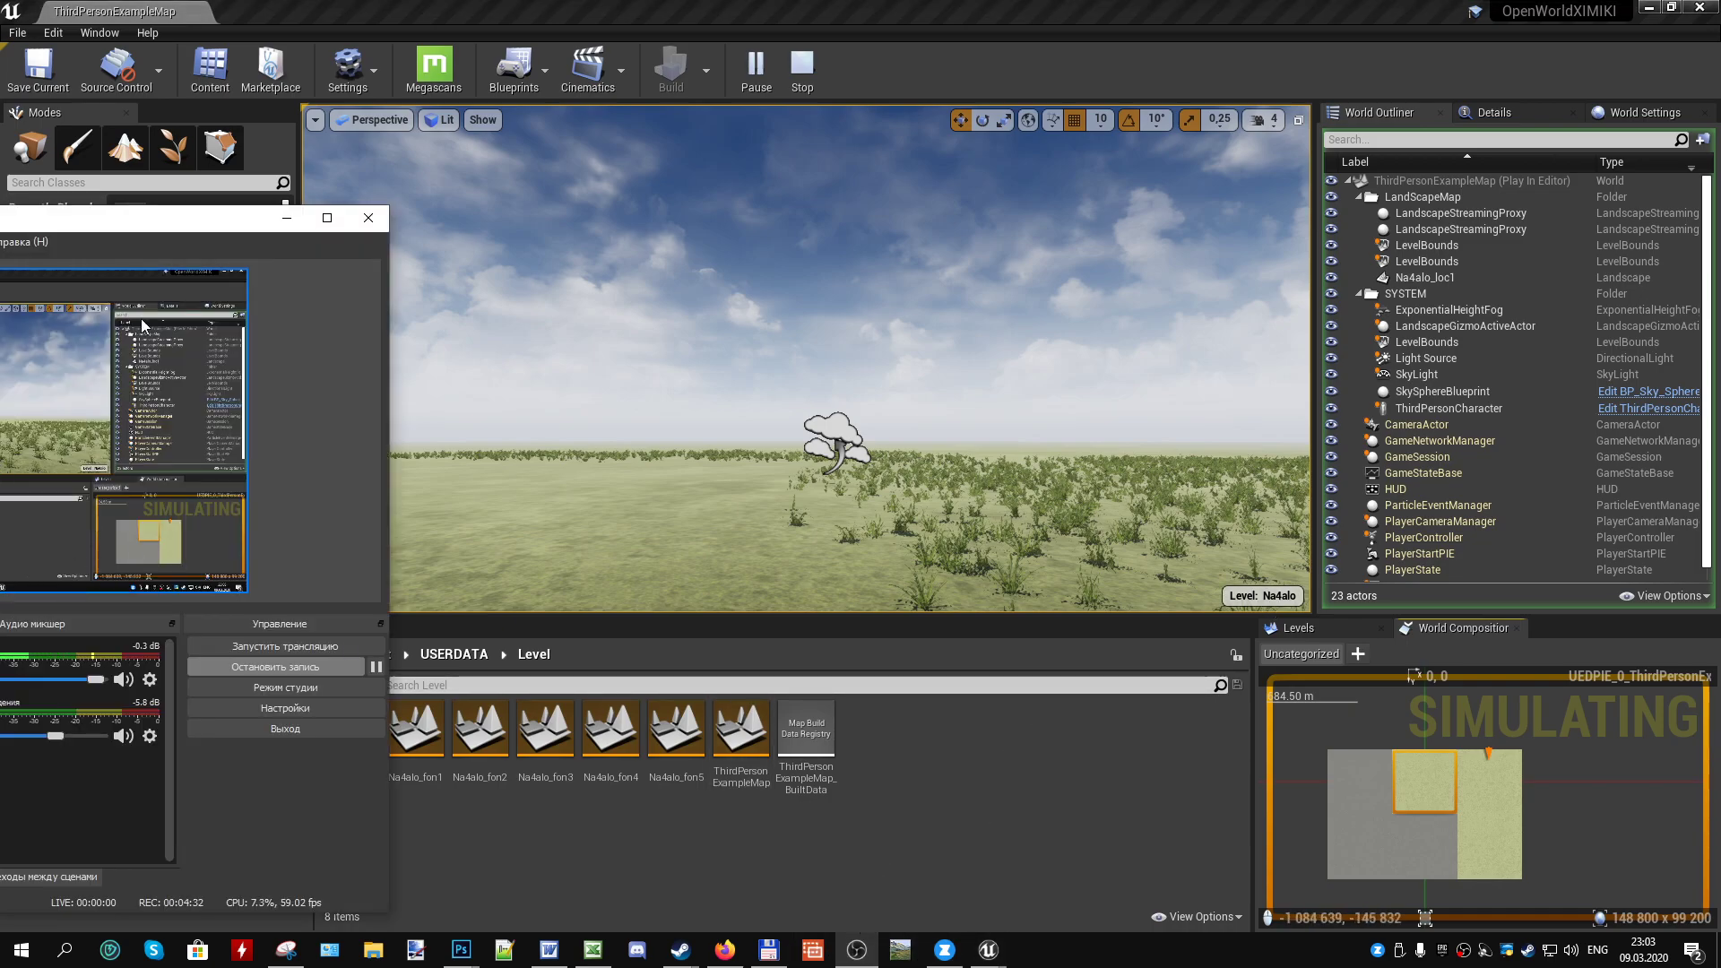
left_click_drag(138, 230, 685, 228)
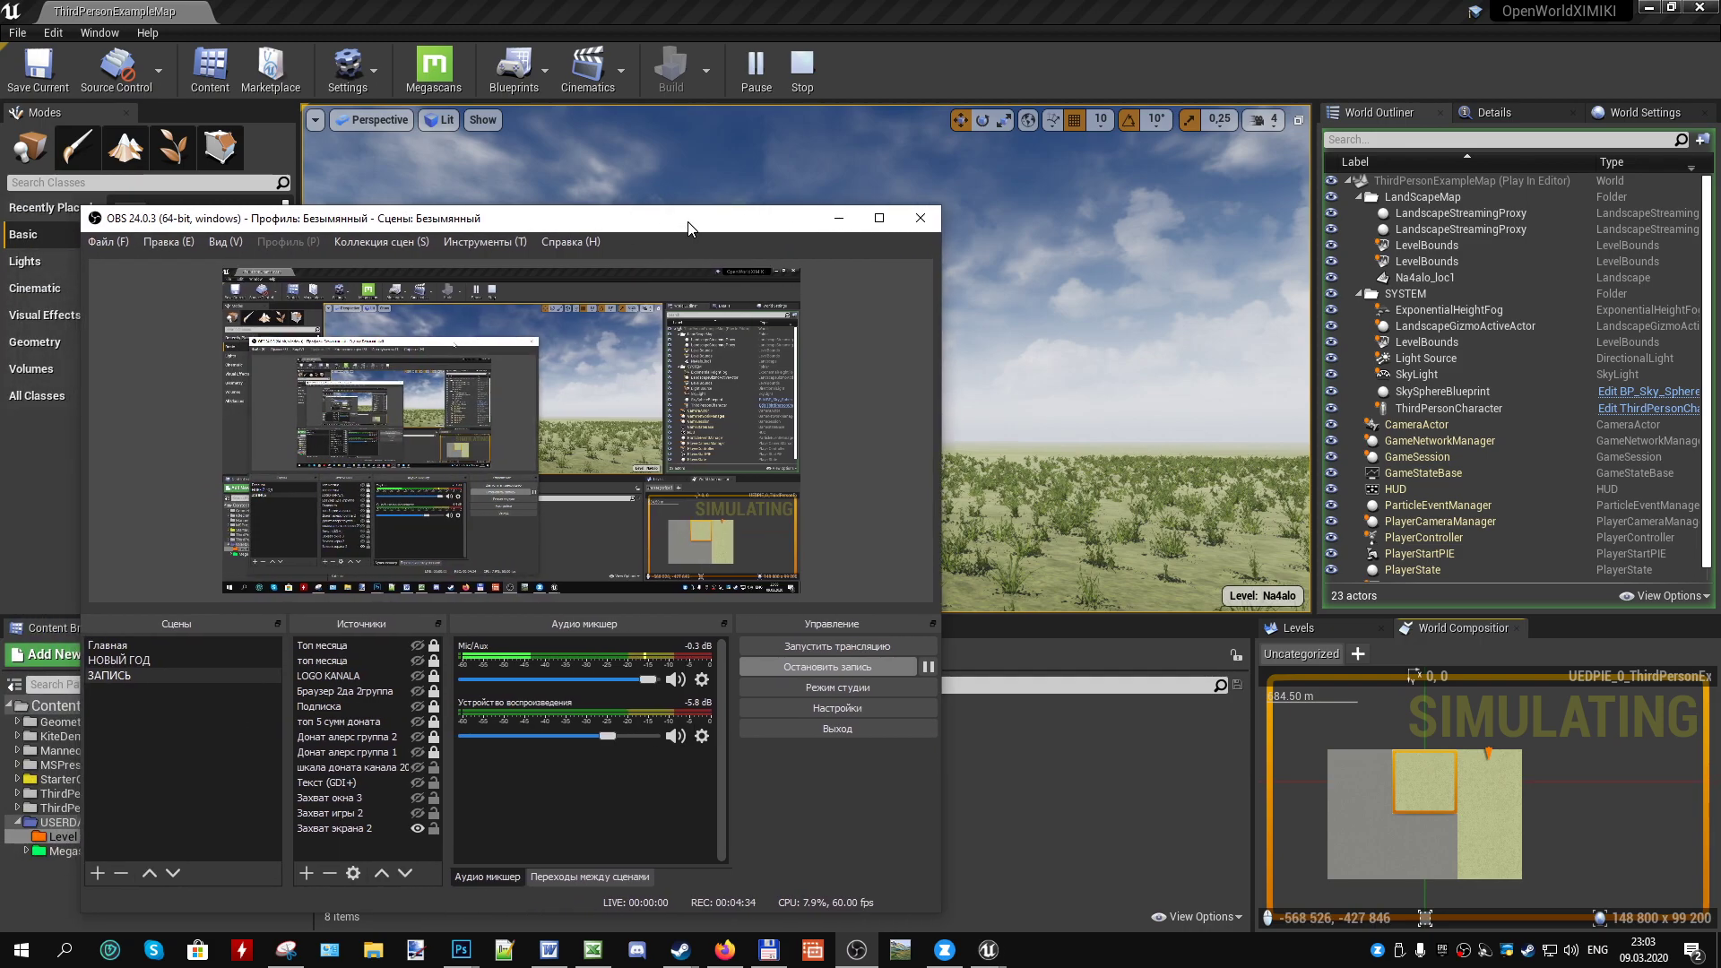